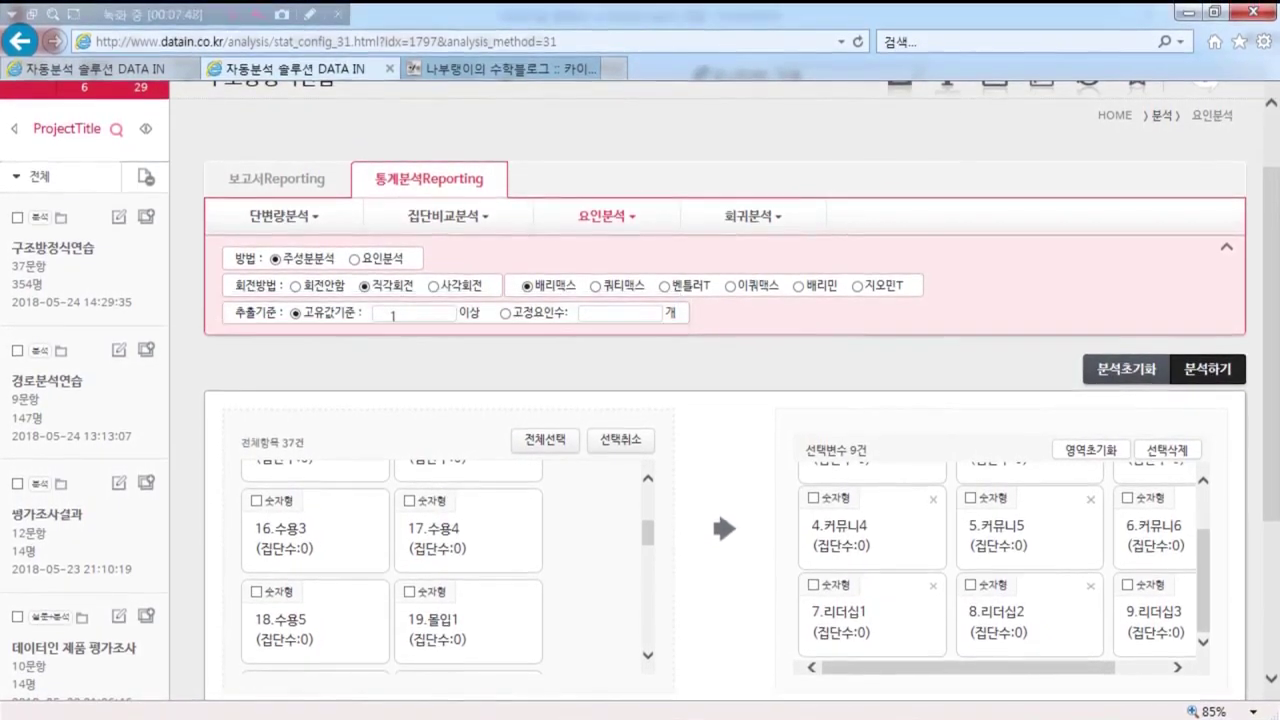
Run the factor analysis on the selected 커뮤니 and 리더십 variables with the eigenvalue criterion of 1 and review the loadings table.
{"action": "left_click", "coordinate": [1208, 362]}
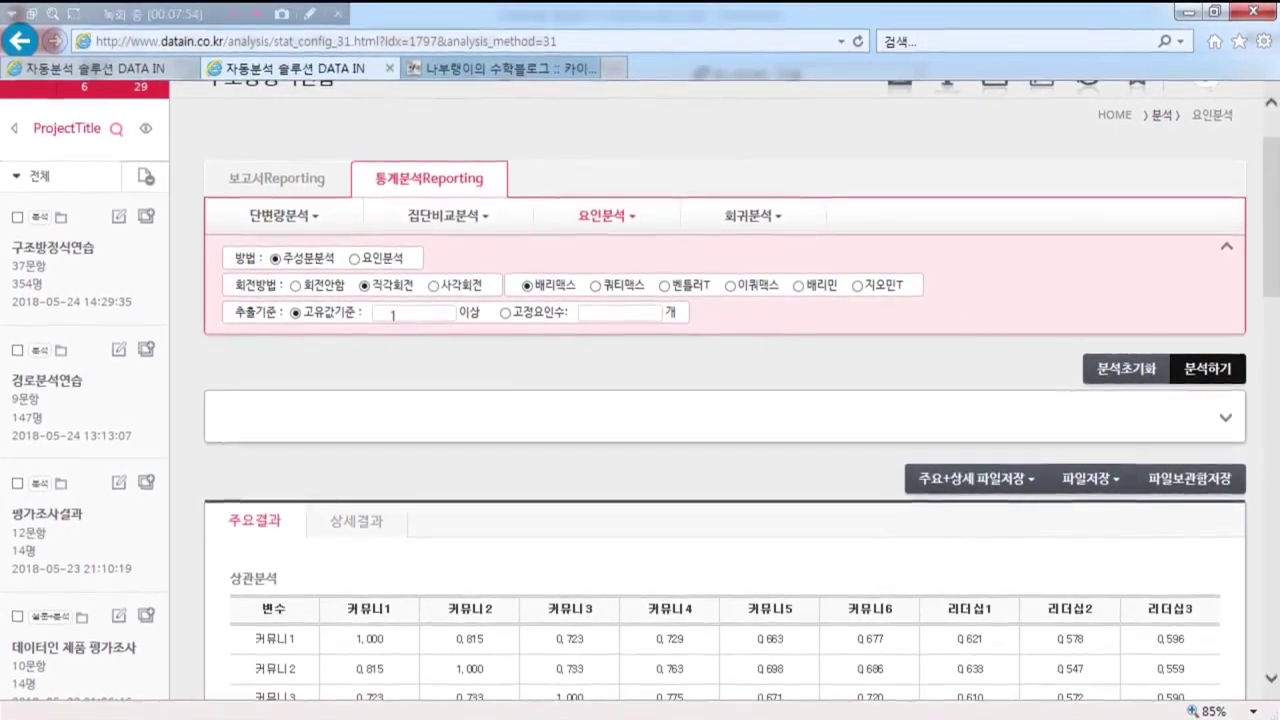
{"action": "scroll", "coordinate": [640, 400], "scroll_direction": "down", "scroll_amount": 5}
{"action": "scroll", "coordinate": [640, 400], "scroll_direction": "down", "scroll_amount": 3}
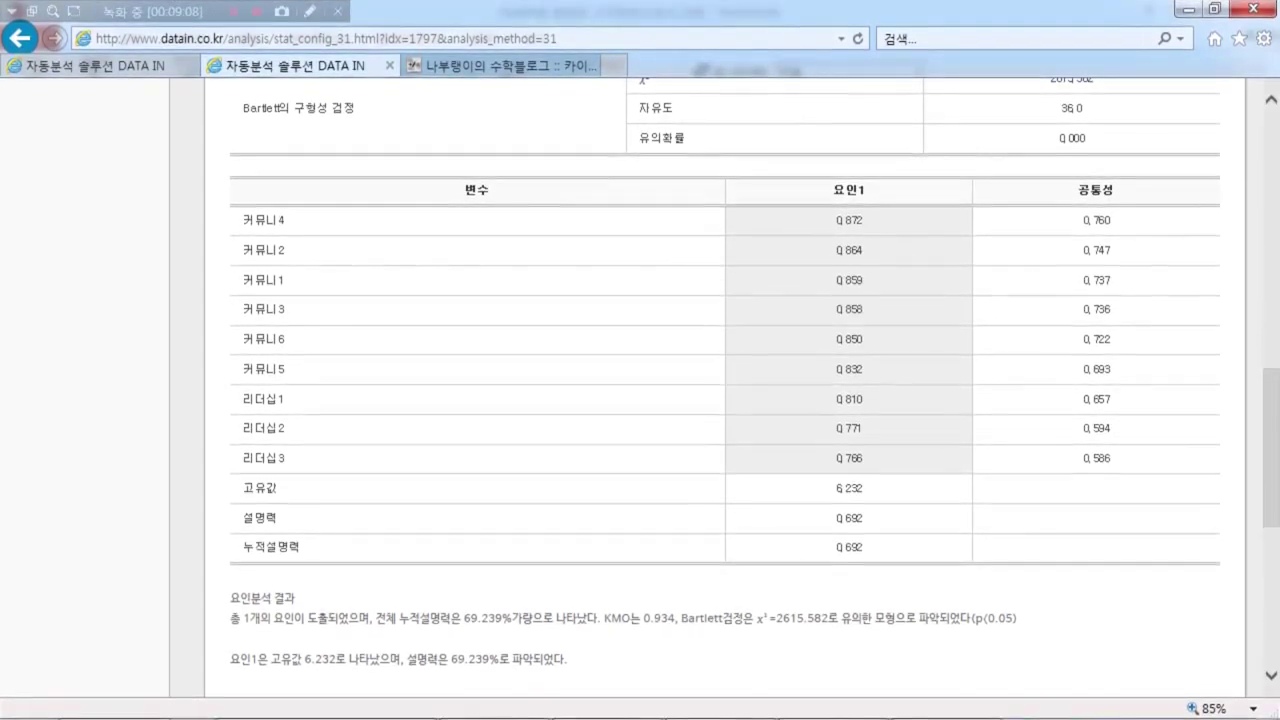
{"action": "scroll", "coordinate": [640, 380], "scroll_direction": "up", "scroll_amount": 3}
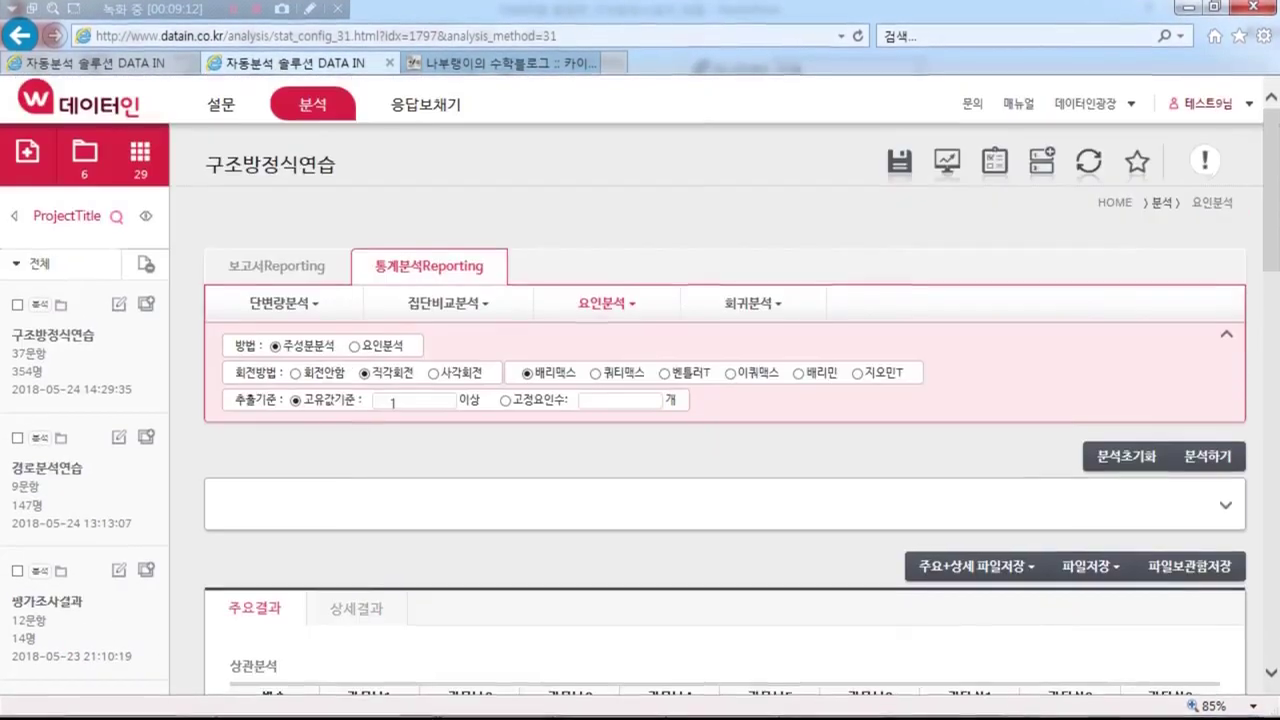
Fix the number of factors (고정요인수) at 2, rerun the factor analysis and review the two-factor loadings.
{"action": "left_click", "coordinate": [620, 400]}
{"action": "type", "text": "2"}
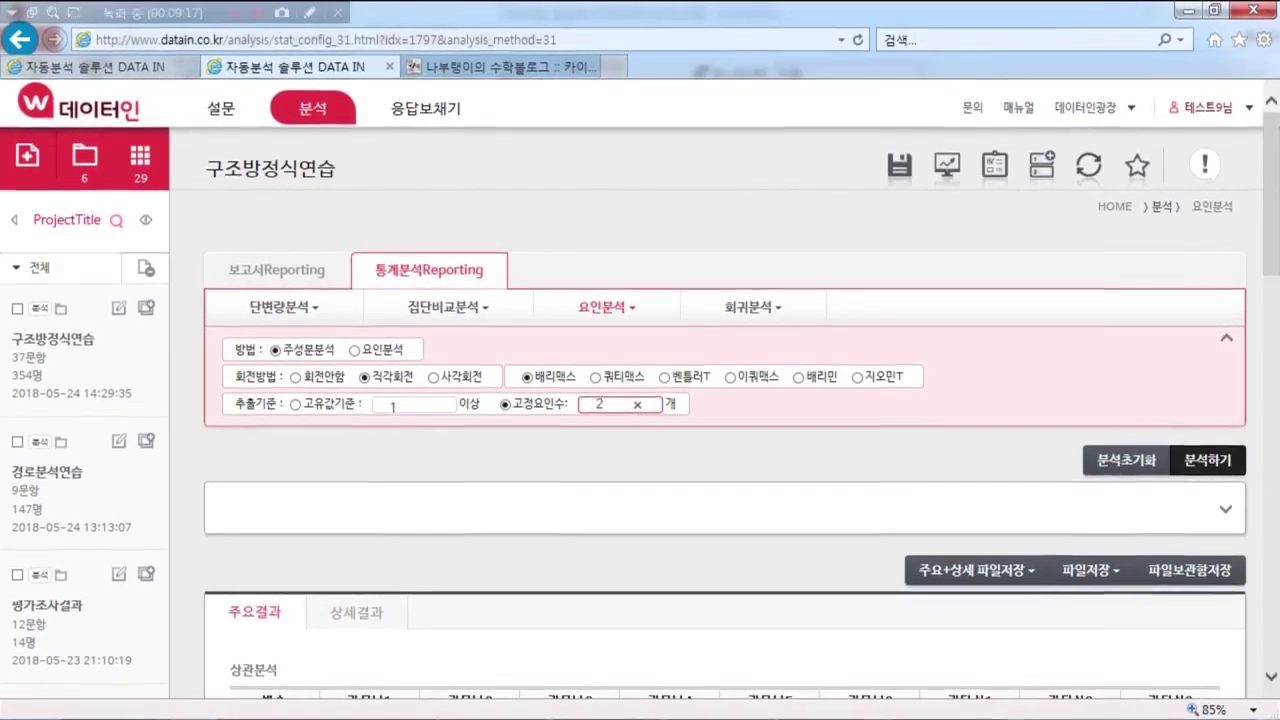
{"action": "left_click", "coordinate": [1207, 460]}
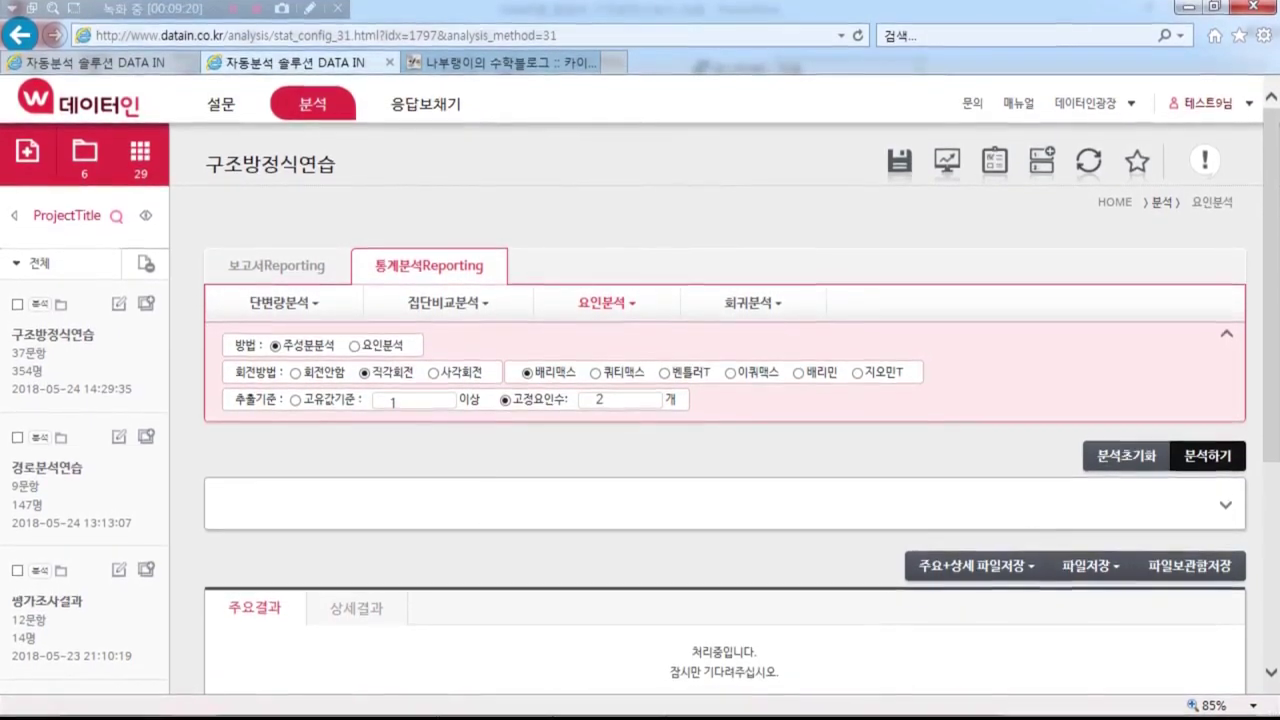
{"action": "scroll", "coordinate": [725, 450], "scroll_direction": "down", "scroll_amount": 3}
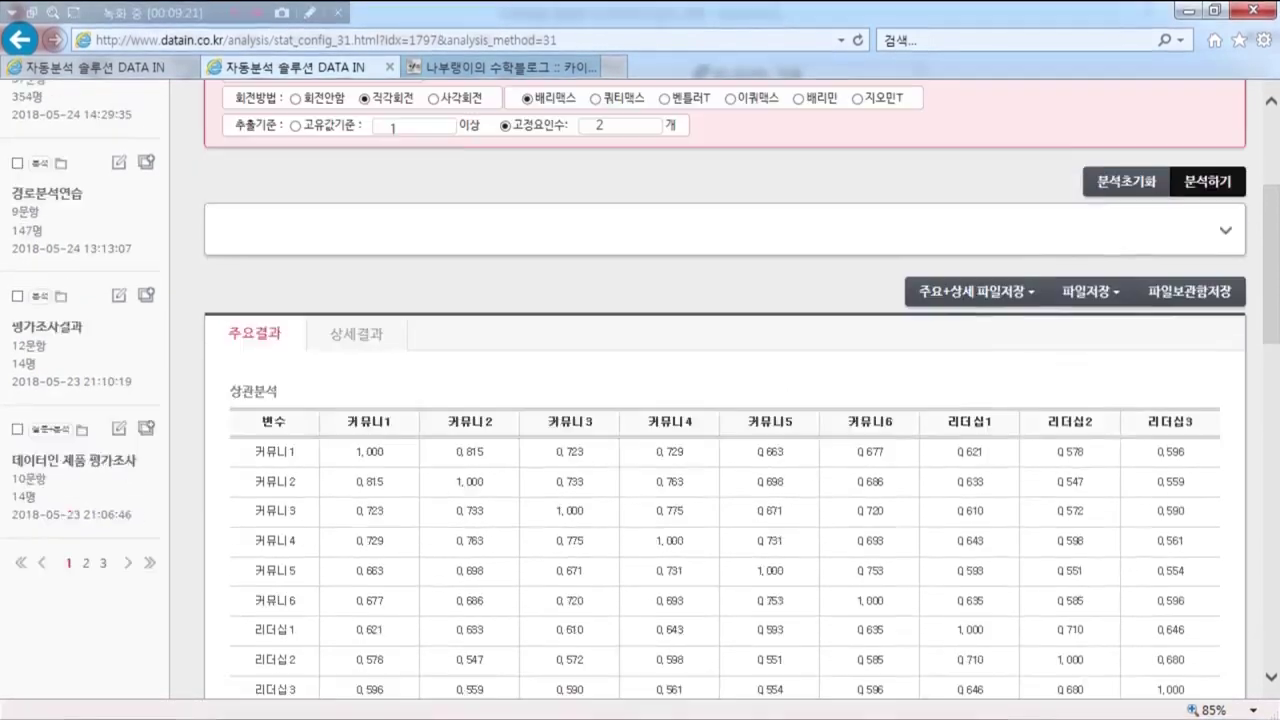
{"action": "scroll", "coordinate": [725, 400], "scroll_direction": "up", "scroll_amount": 1}
{"action": "scroll", "coordinate": [725, 400], "scroll_direction": "down", "scroll_amount": 1}
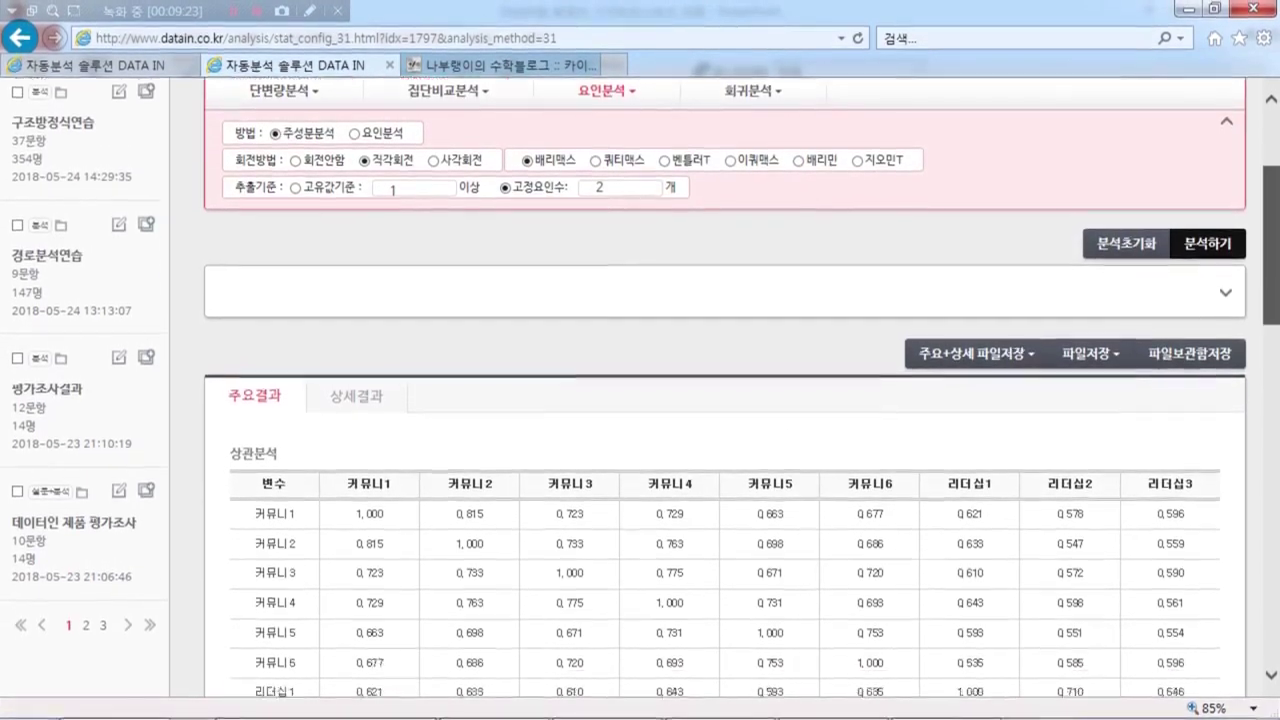
{"action": "scroll", "coordinate": [725, 400], "scroll_direction": "down", "scroll_amount": 5}
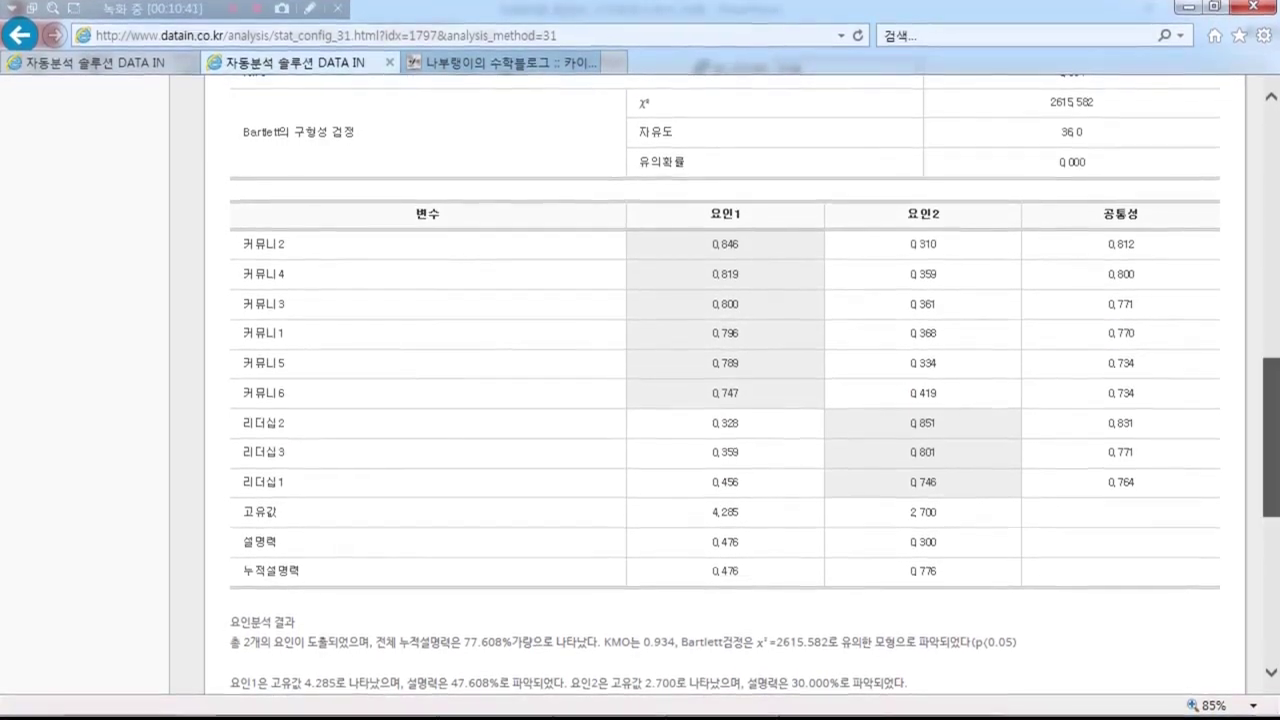
Remove 커뮤니6 from the selected variables and rerun the factor analysis.
{"action": "scroll", "coordinate": [725, 400], "scroll_direction": "up", "scroll_amount": 15}
{"action": "left_click", "coordinate": [1148, 112]}
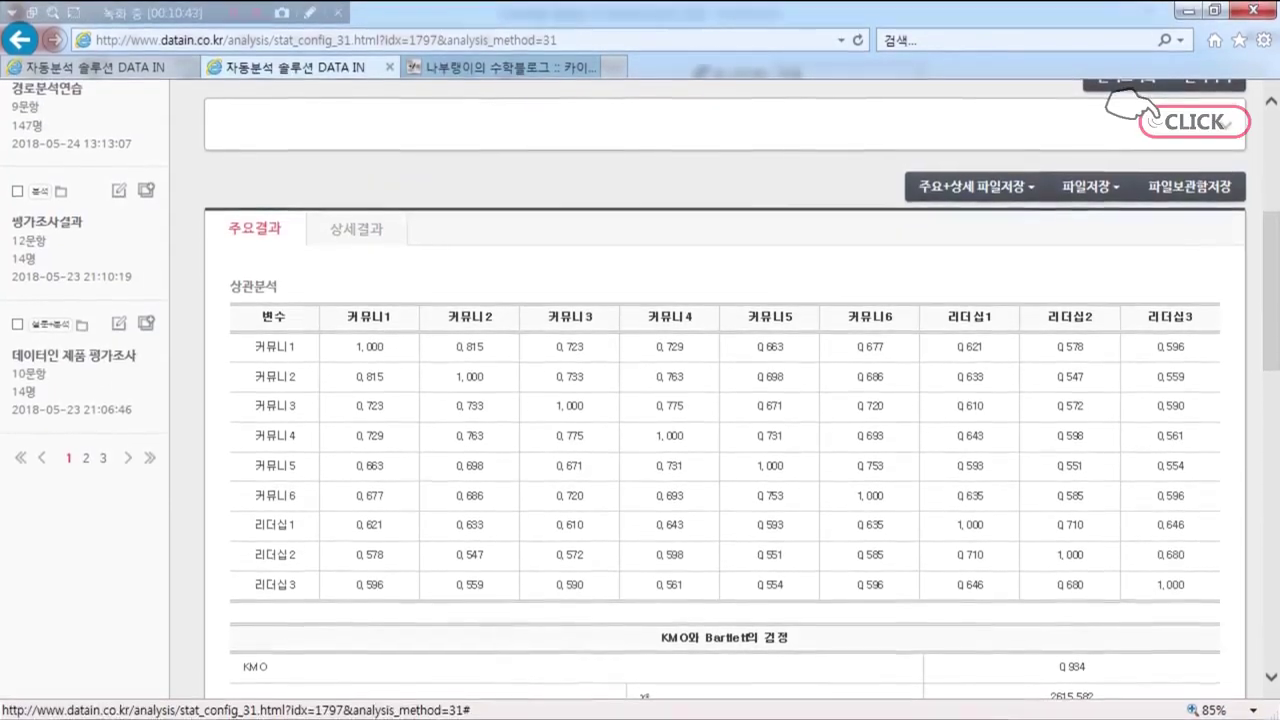
{"action": "scroll", "coordinate": [725, 400], "scroll_direction": "down", "scroll_amount": 3}
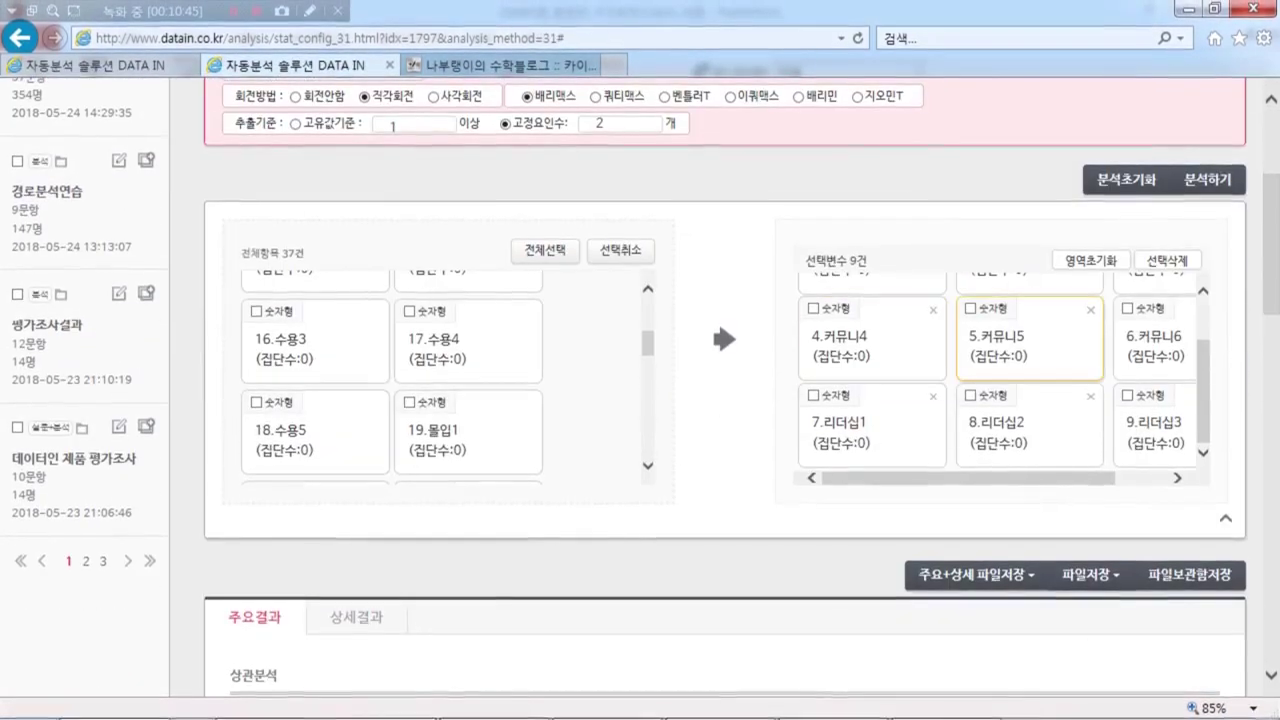
{"action": "left_click", "coordinate": [1176, 309]}
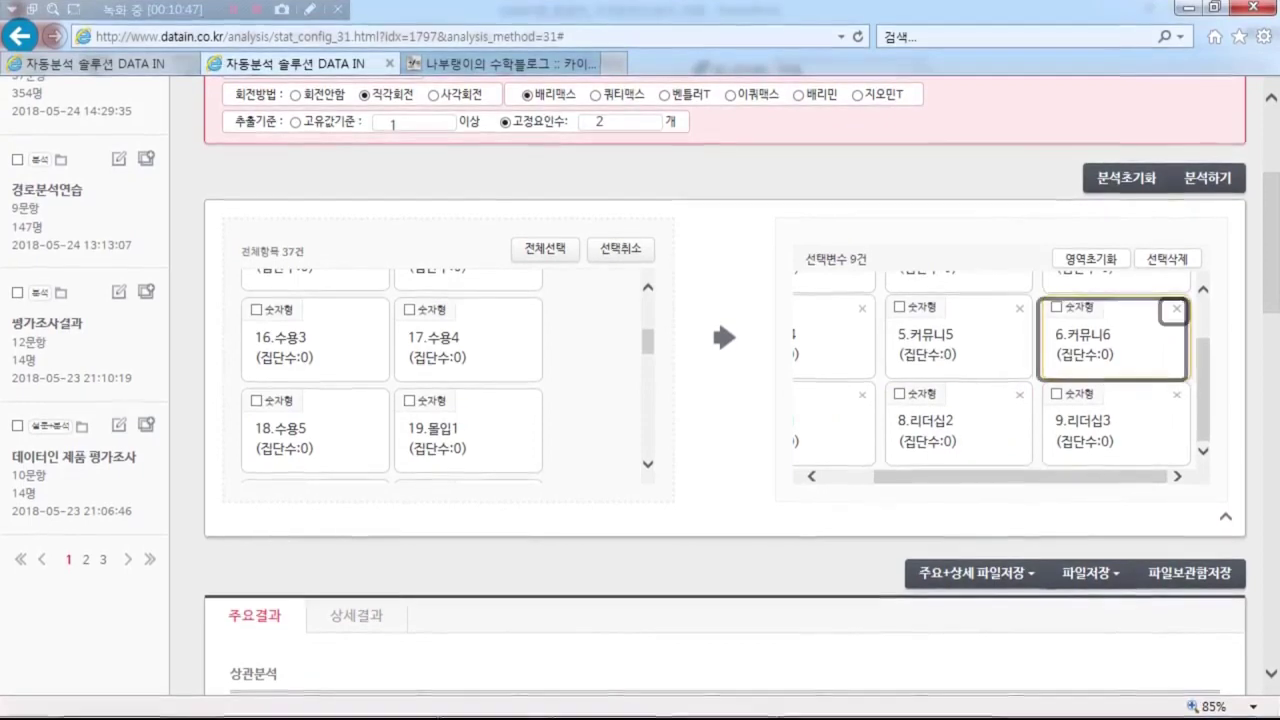
{"action": "left_click", "coordinate": [1176, 309]}
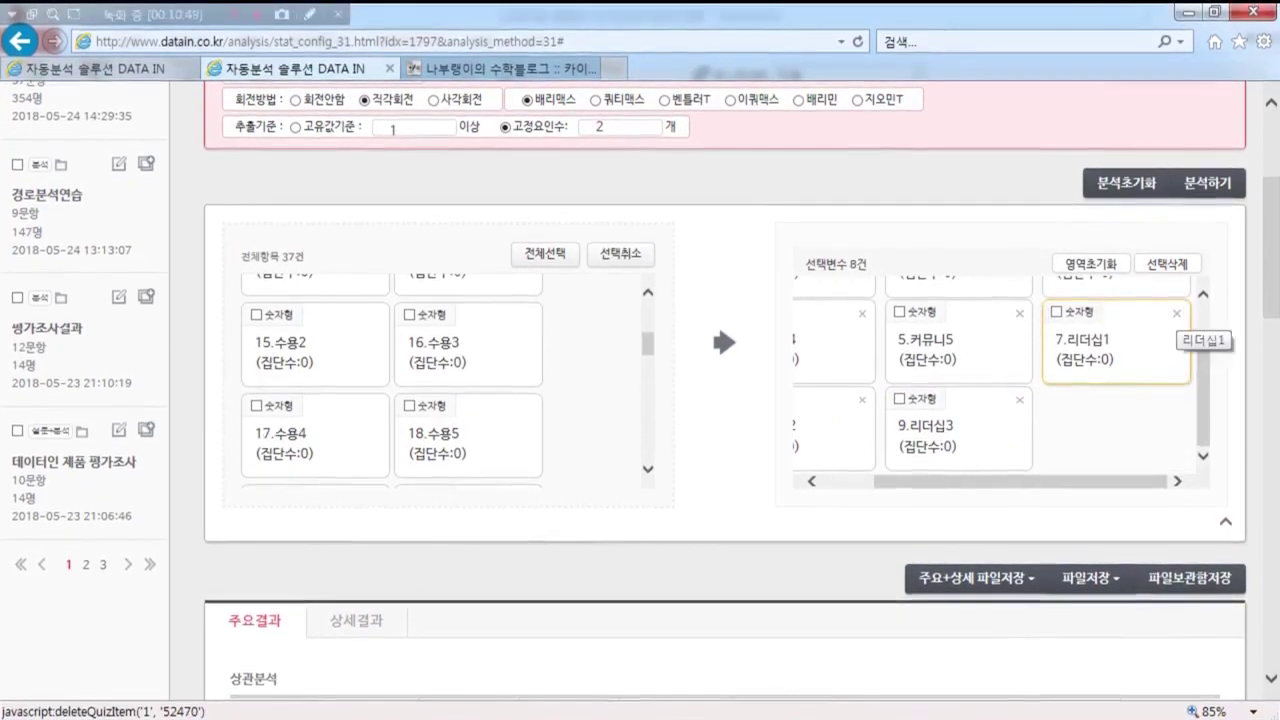
{"action": "left_click", "coordinate": [1207, 182]}
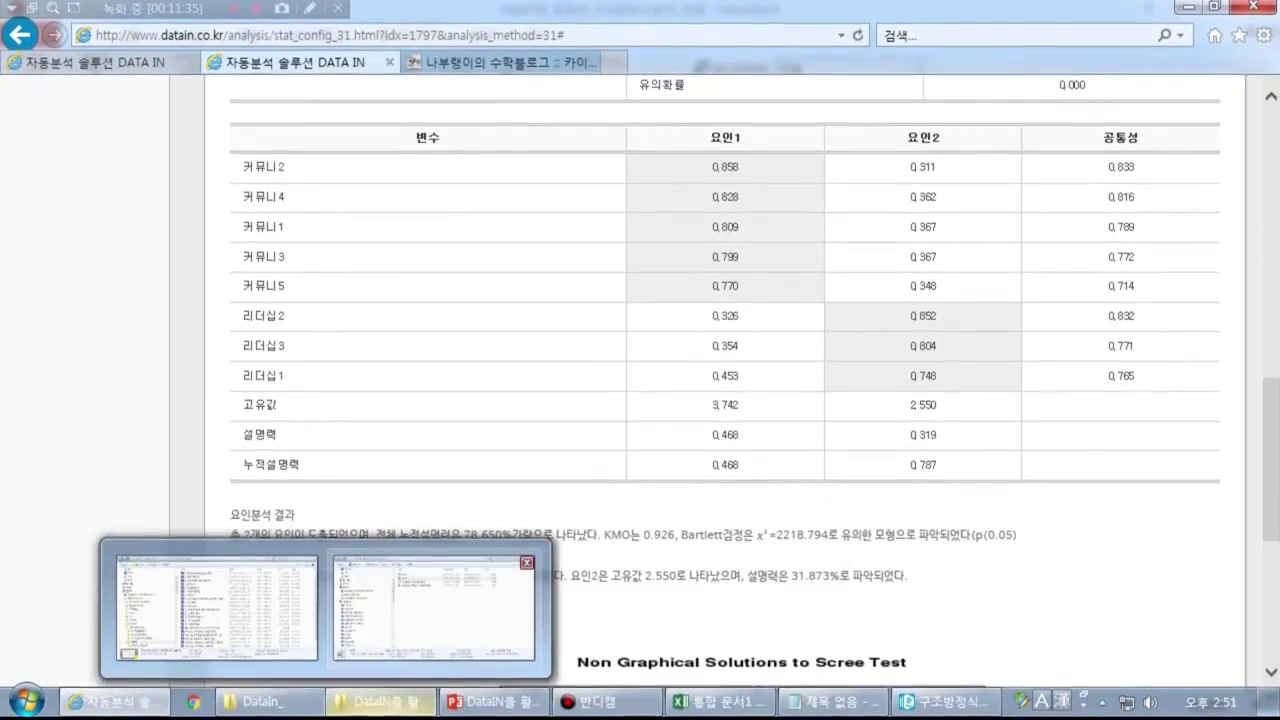
Switch to PowerPoint, present the 탐색적 요인분석 결과 slide and outline its 커뮤니 and 리더십 rows in red ink.
{"action": "left_click", "coordinate": [495, 703]}
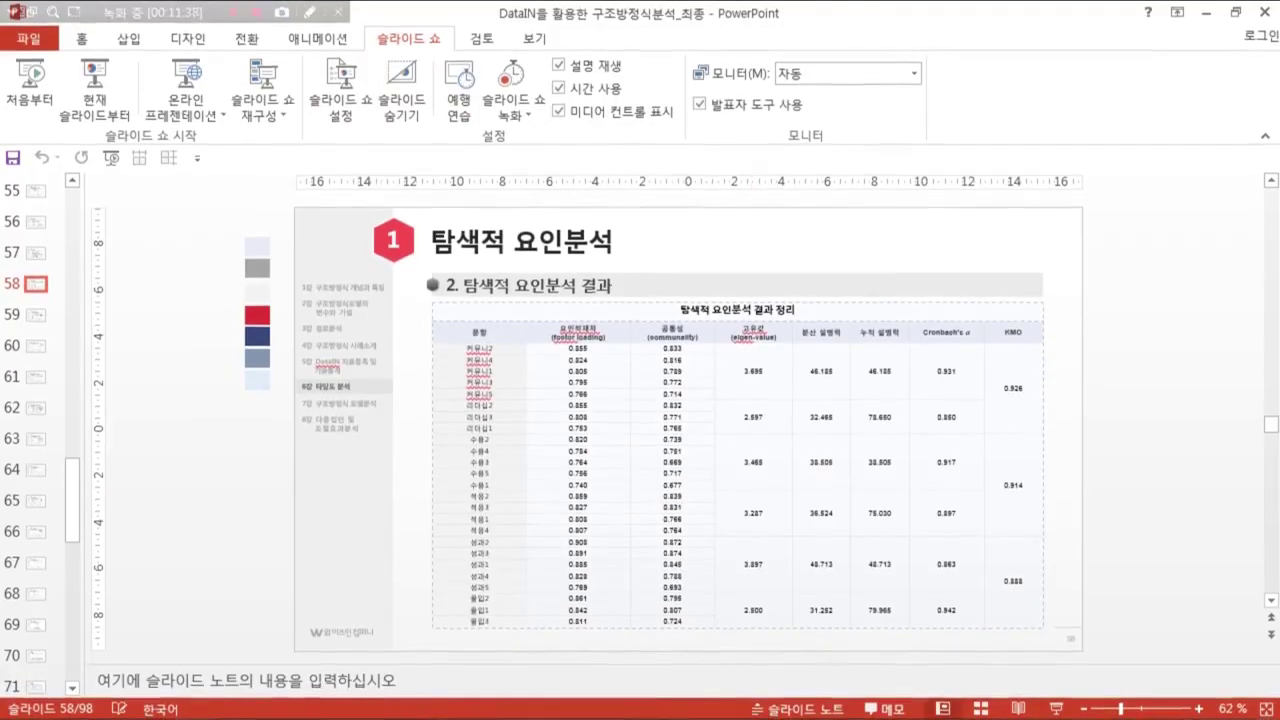
{"action": "left_click", "coordinate": [95, 95]}
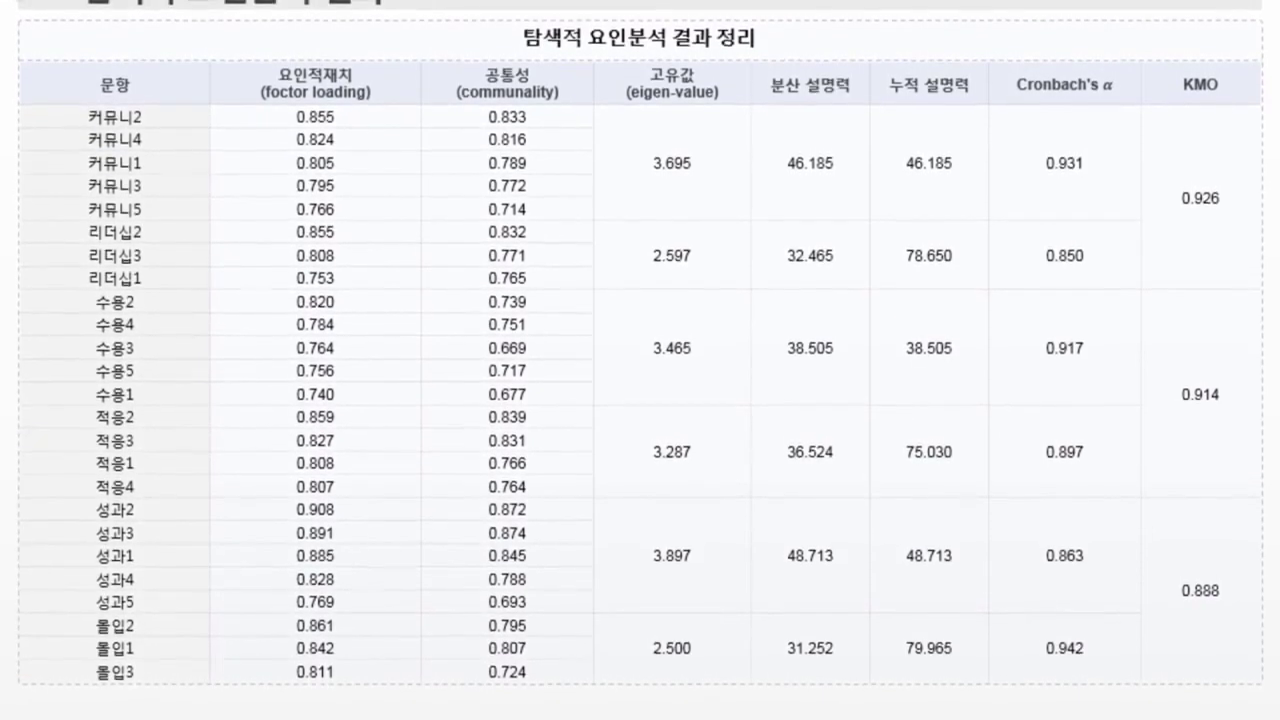
{"action": "left_click_drag", "start_coordinate": [48, 100], "coordinate": [40, 257]}
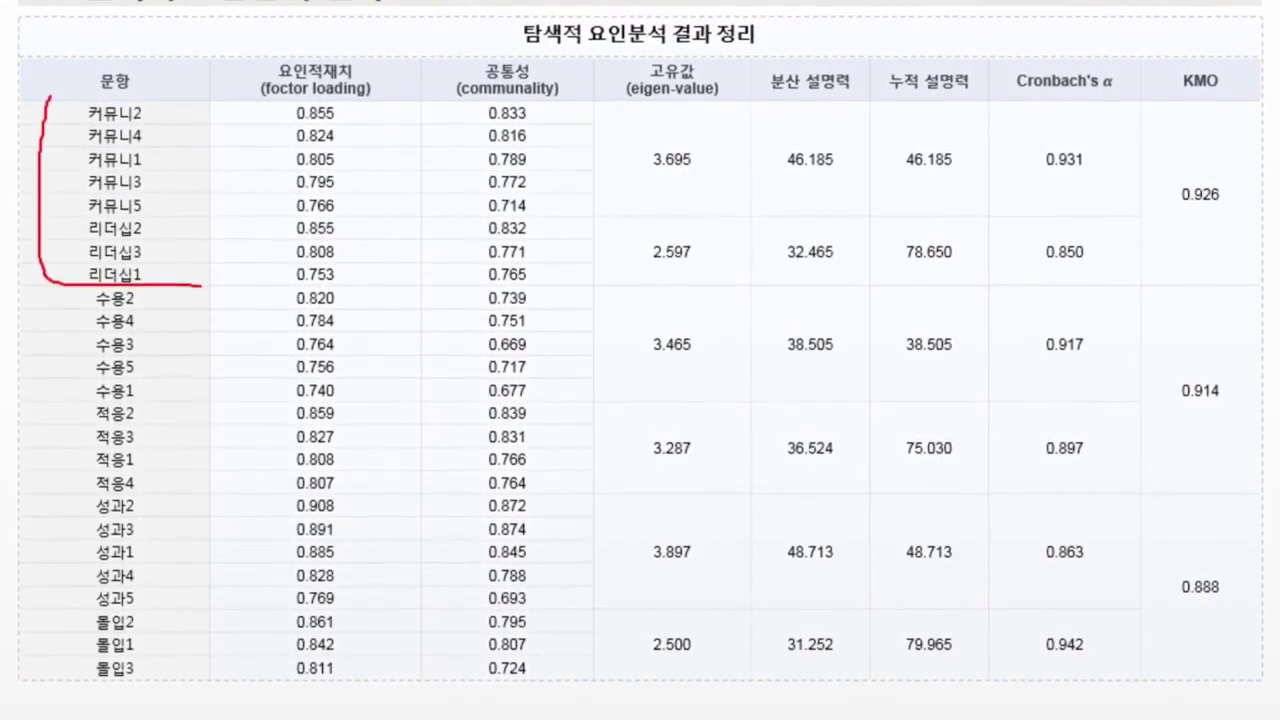
{"action": "left_click_drag", "start_coordinate": [200, 285], "coordinate": [850, 281]}
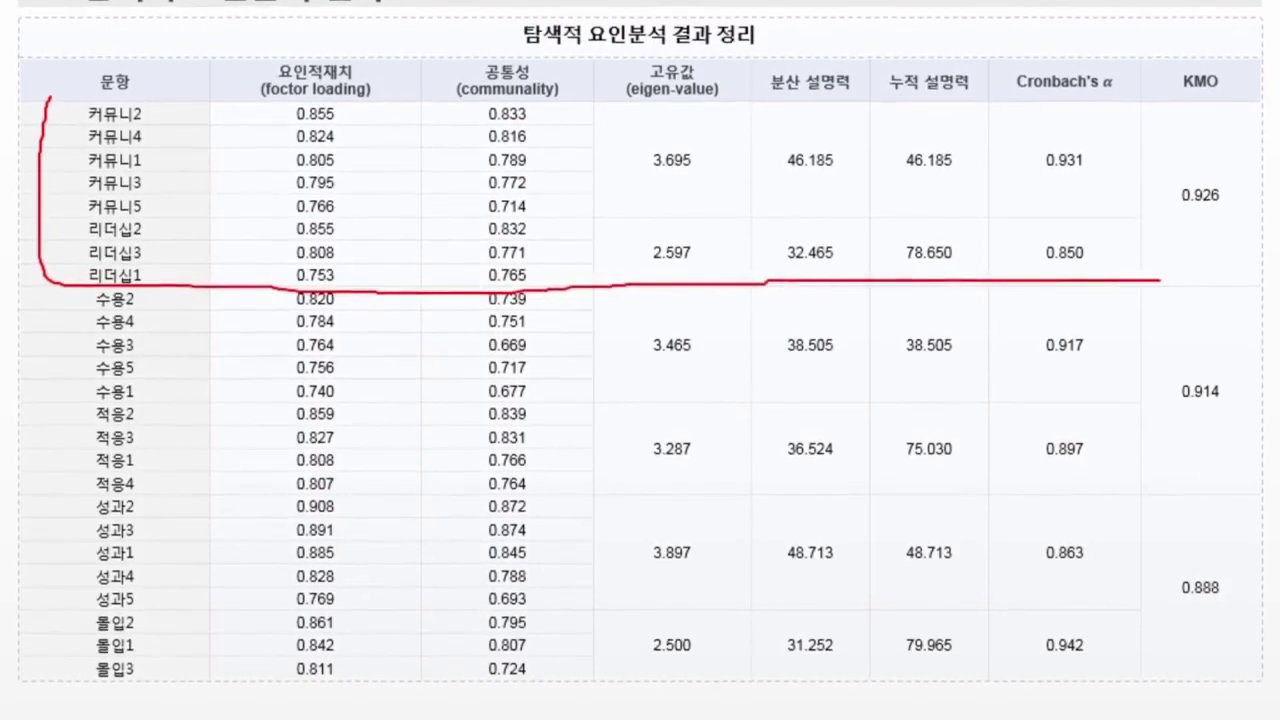
{"action": "mouse_move", "coordinate": [1160, 280]}
{"action": "left_mouse_down"}
{"action": "mouse_move", "coordinate": [1272, 258]}
{"action": "mouse_move", "coordinate": [1250, 43]}
{"action": "left_mouse_up"}
{"action": "left_click_drag", "start_coordinate": [885, 45], "coordinate": [183, 47]}
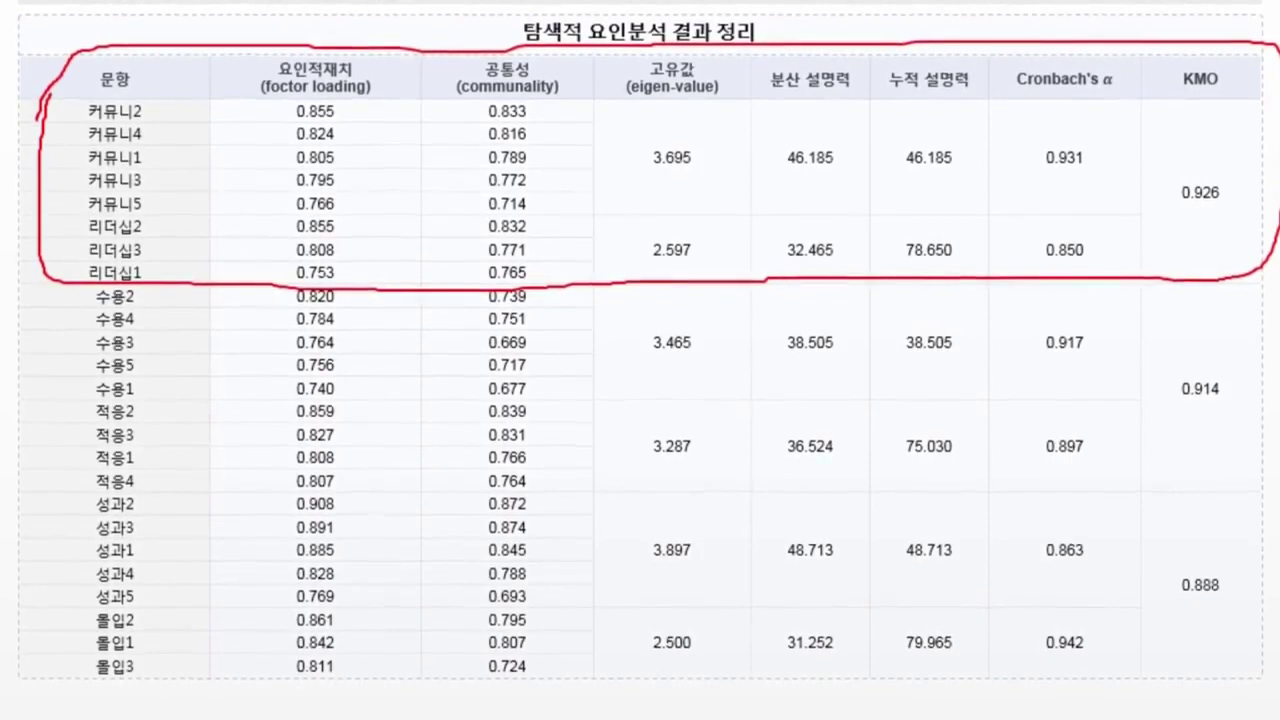
Bracket the 커뮤니 and 리더십 items in ink and circle each group's factor loadings and communalities.
{"action": "mouse_move", "coordinate": [143, 118]}
{"action": "left_mouse_down"}
{"action": "mouse_move", "coordinate": [162, 160]}
{"action": "mouse_move", "coordinate": [148, 262]}
{"action": "left_mouse_up"}
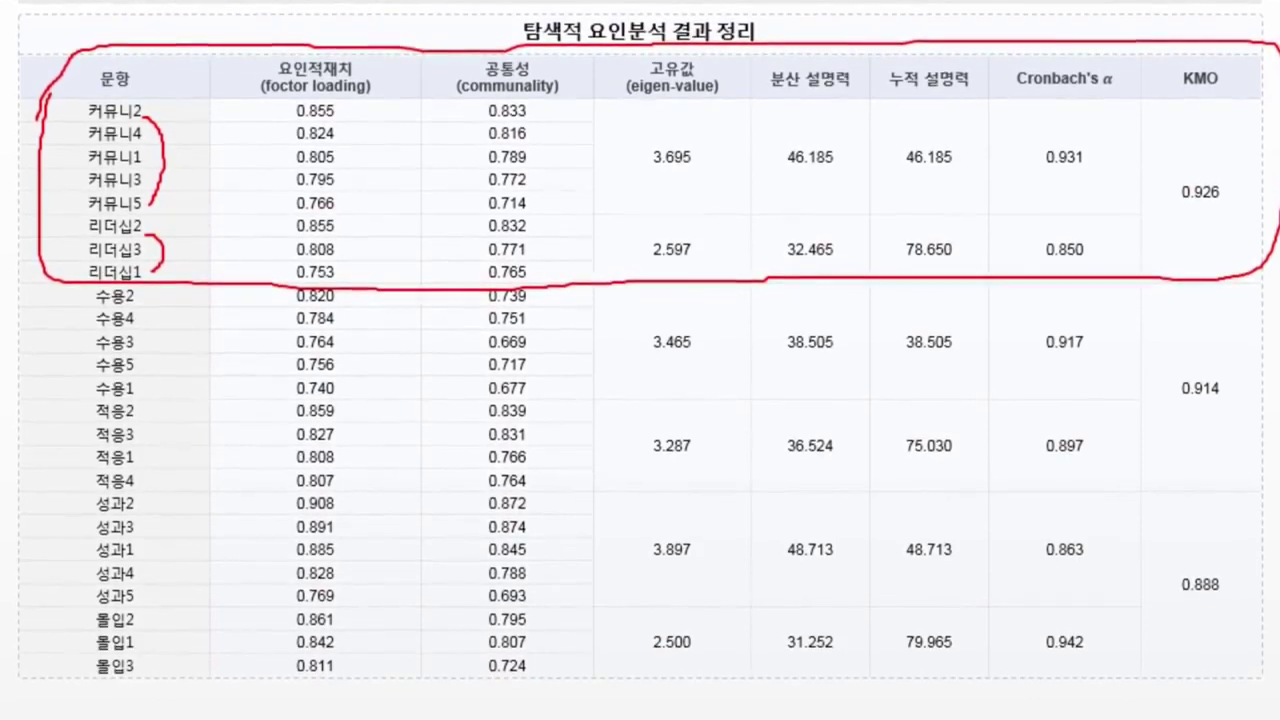
{"action": "left_click_drag", "start_coordinate": [278, 103], "coordinate": [276, 155]}
{"action": "mouse_move", "coordinate": [312, 215]}
{"action": "left_mouse_down"}
{"action": "mouse_move", "coordinate": [358, 180]}
{"action": "mouse_move", "coordinate": [326, 106]}
{"action": "left_mouse_up"}
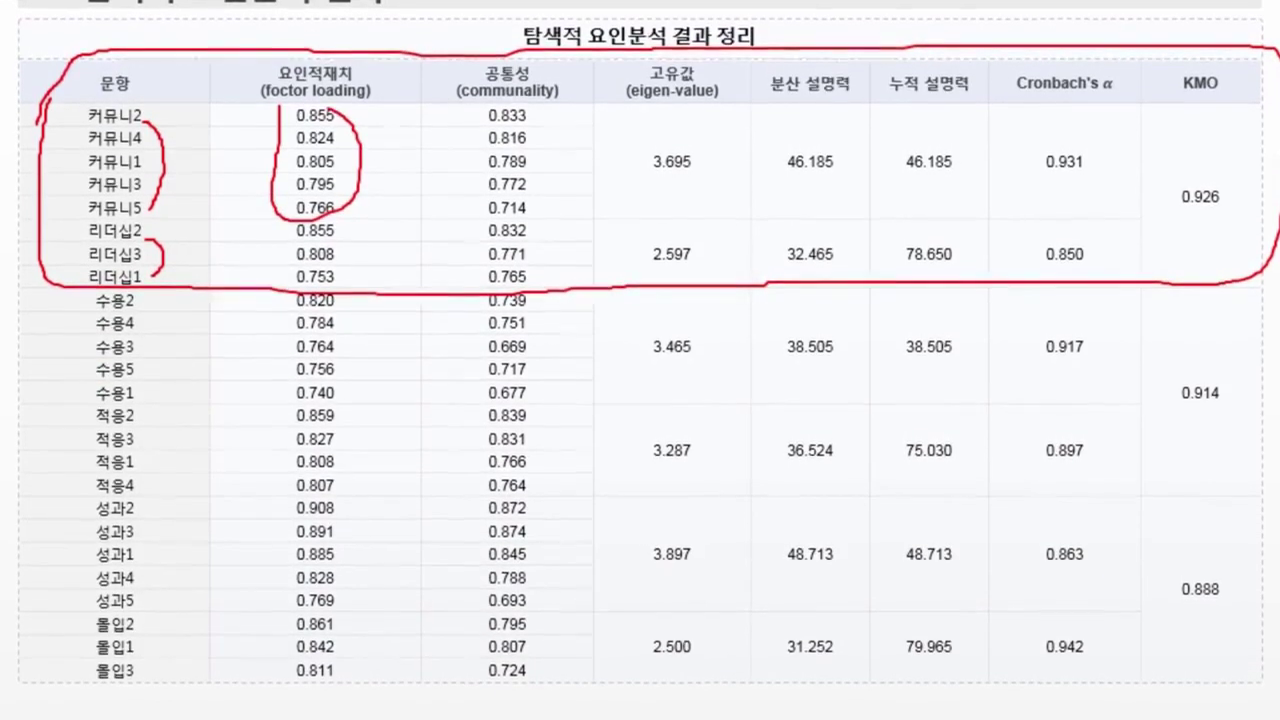
{"action": "left_click_drag", "start_coordinate": [278, 268], "coordinate": [360, 210]}
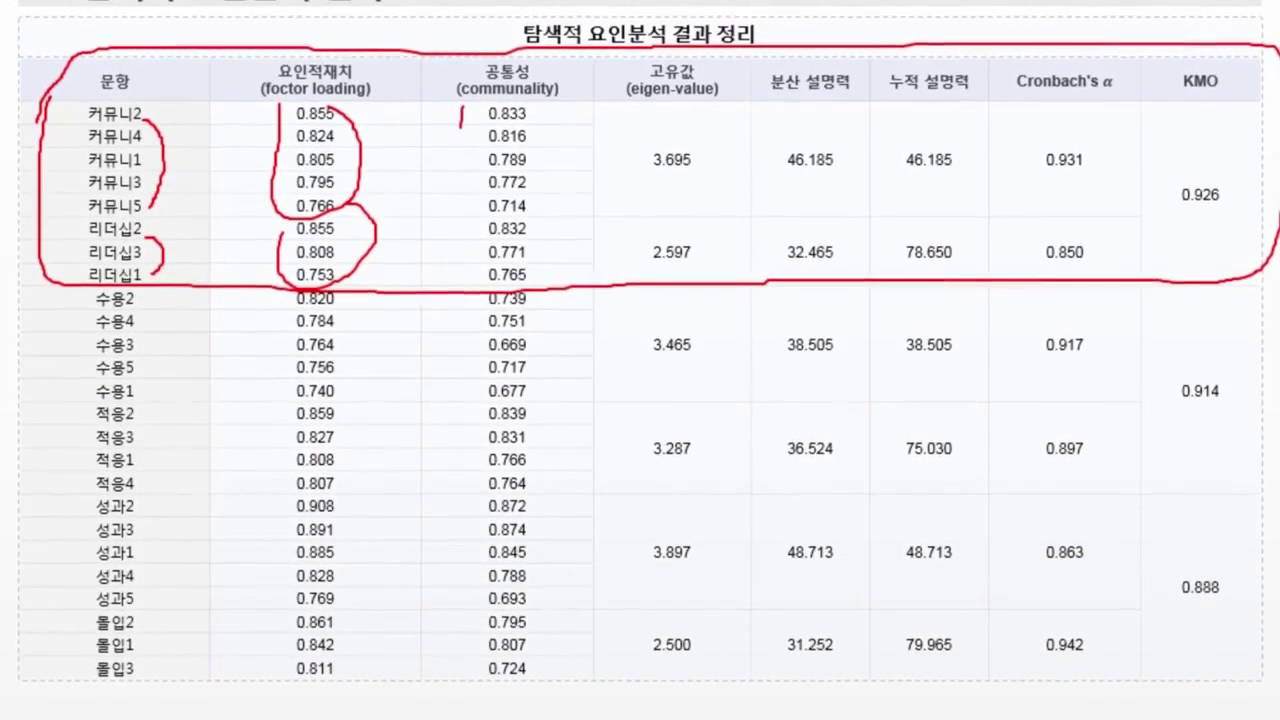
{"action": "mouse_move", "coordinate": [465, 106]}
{"action": "left_mouse_down"}
{"action": "mouse_move", "coordinate": [453, 210]}
{"action": "mouse_move", "coordinate": [530, 208]}
{"action": "mouse_move", "coordinate": [532, 108]}
{"action": "left_mouse_up"}
{"action": "left_click_drag", "start_coordinate": [468, 224], "coordinate": [556, 272]}
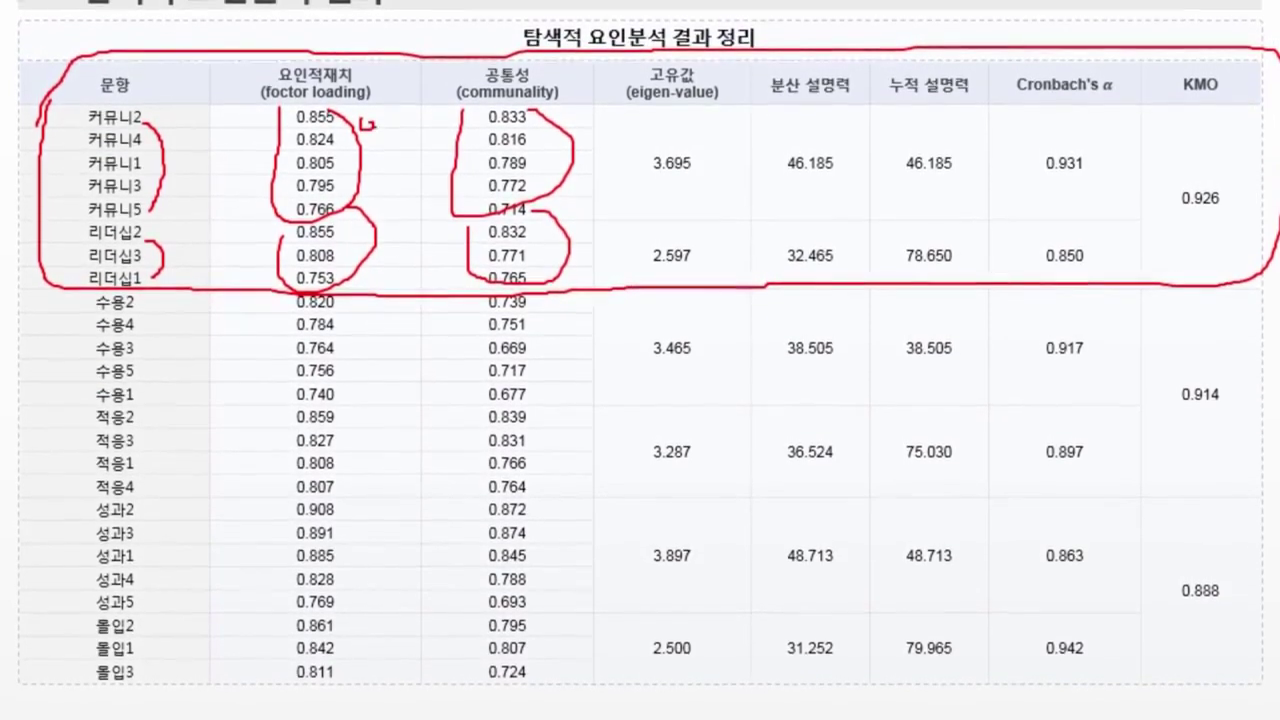
Handwrite the 0.6 criterion beside the circled factor loadings and communalities.
{"action": "left_click_drag", "start_coordinate": [391, 106], "coordinate": [388, 125]}
{"action": "mouse_move", "coordinate": [566, 97]}
{"action": "left_mouse_down"}
{"action": "mouse_move", "coordinate": [562, 111]}
{"action": "mouse_move", "coordinate": [583, 103]}
{"action": "left_mouse_up"}
{"action": "left_click", "coordinate": [571, 104]}
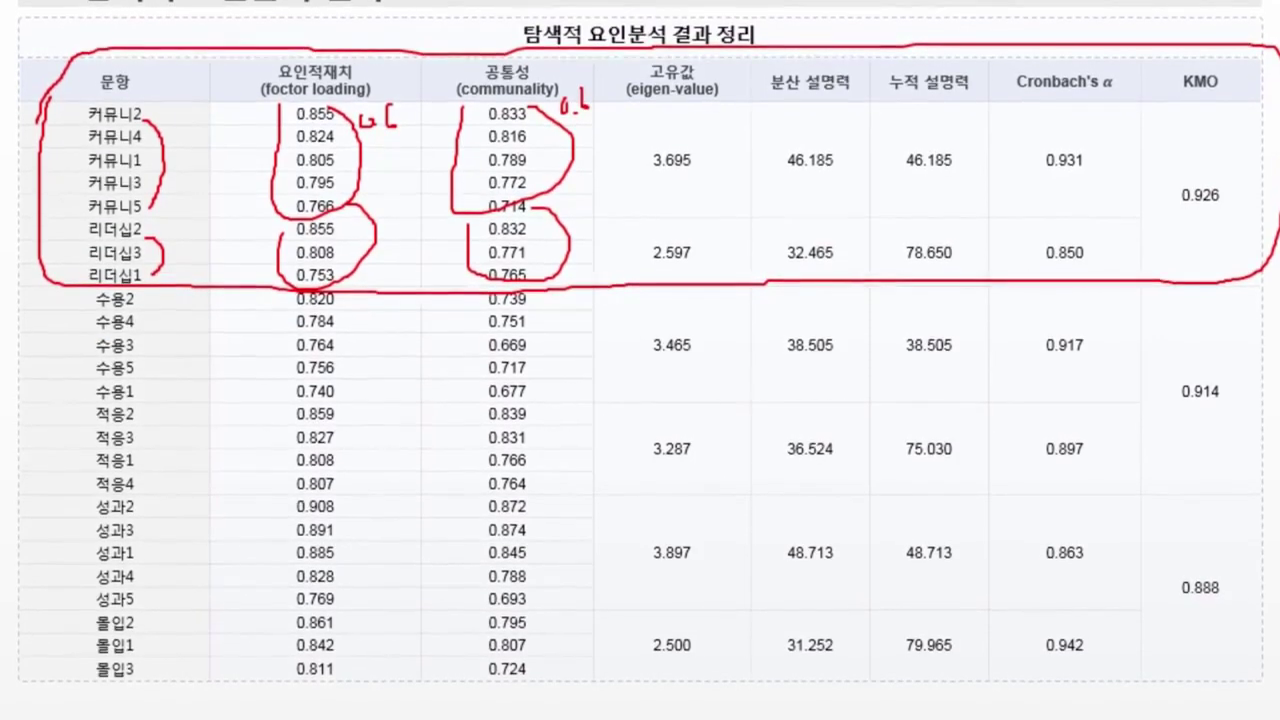
{"action": "scroll", "coordinate": [640, 360], "scroll_direction": "down", "scroll_amount": 1}
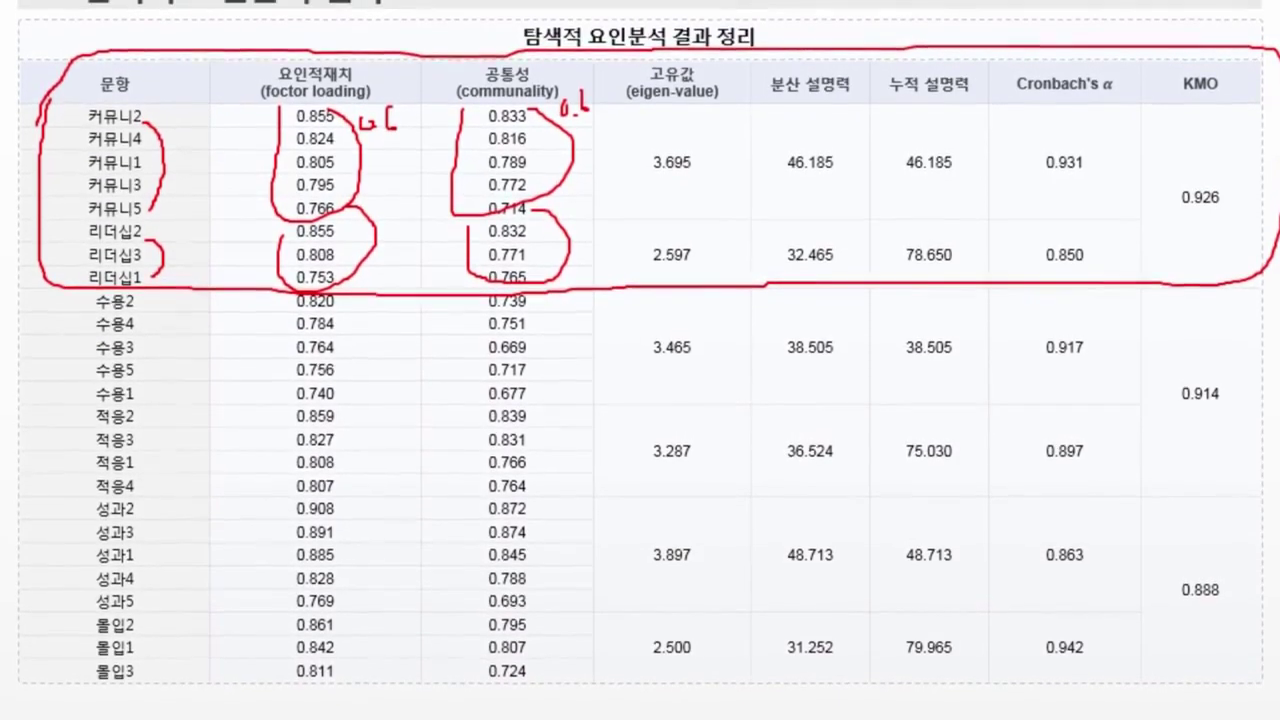
Underline the 커뮤니 eigenvalue and variance figures, then box the 리더십 cumulative variance and write 60% above it.
{"action": "left_click_drag", "start_coordinate": [640, 174], "coordinate": [843, 171]}
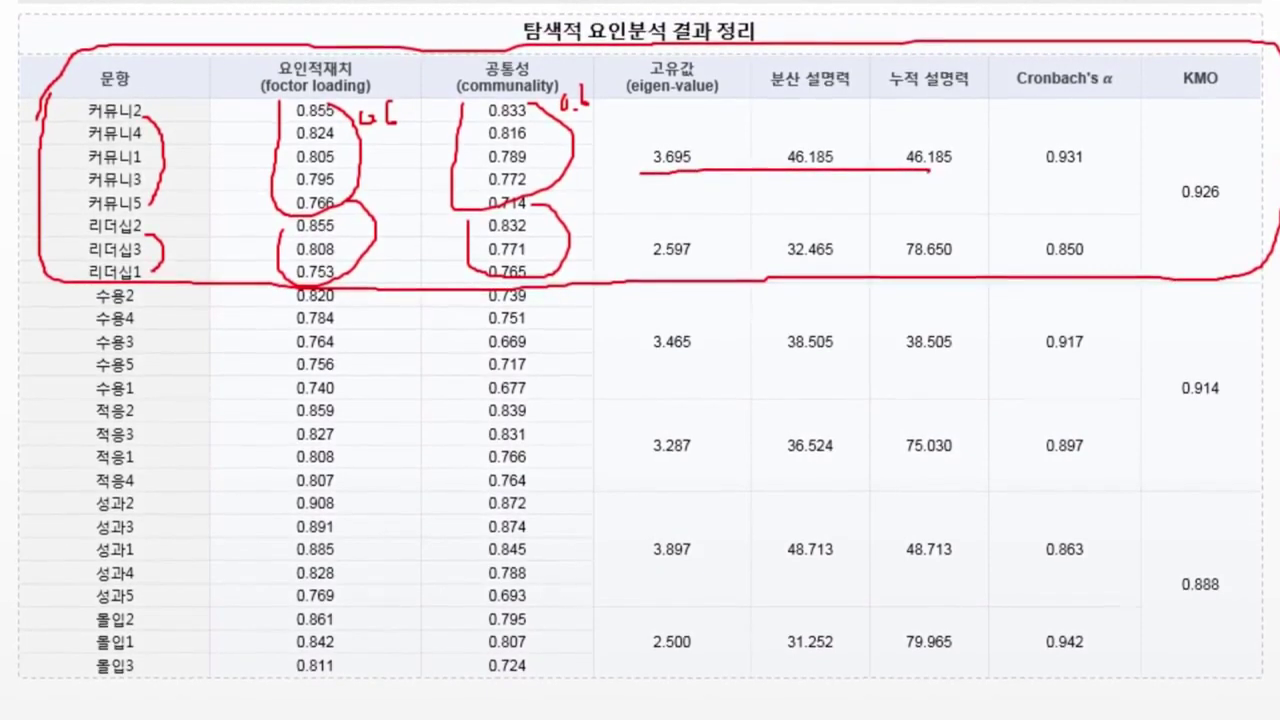
{"action": "scroll", "coordinate": [640, 360], "scroll_direction": "up", "scroll_amount": 1}
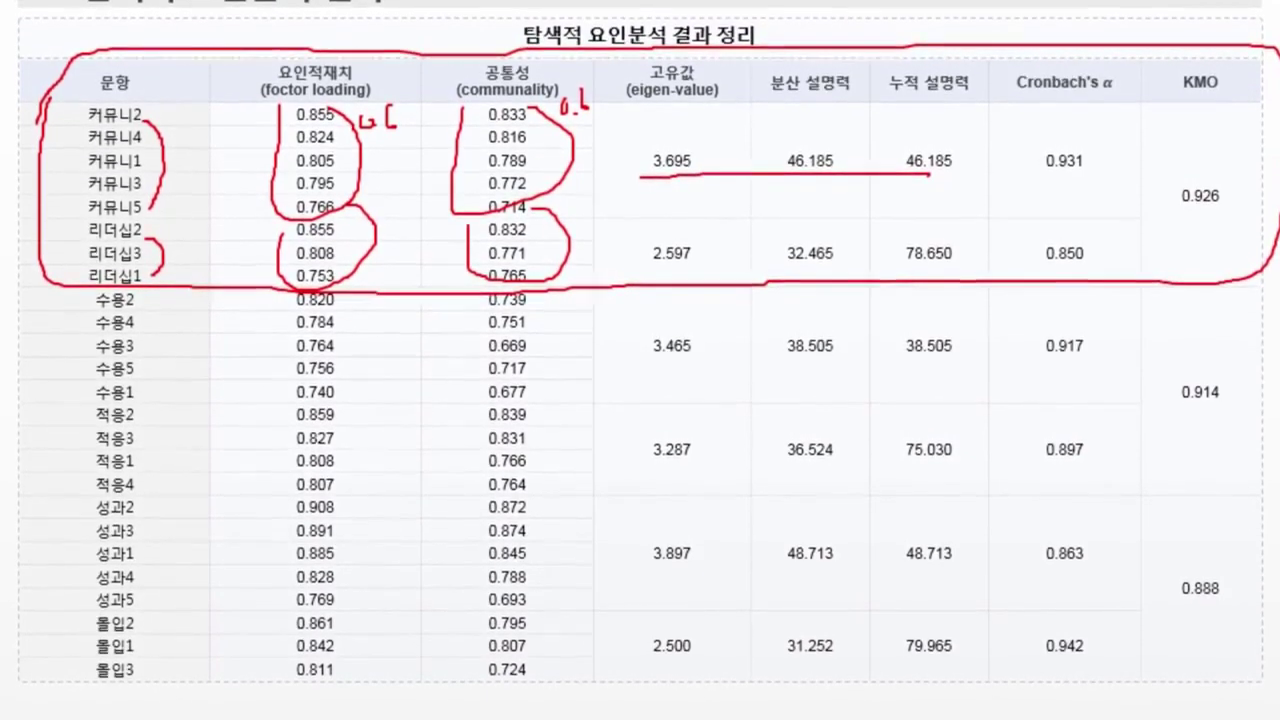
{"action": "mouse_move", "coordinate": [884, 260]}
{"action": "left_mouse_down"}
{"action": "mouse_move", "coordinate": [960, 264]}
{"action": "mouse_move", "coordinate": [980, 230]}
{"action": "left_mouse_up"}
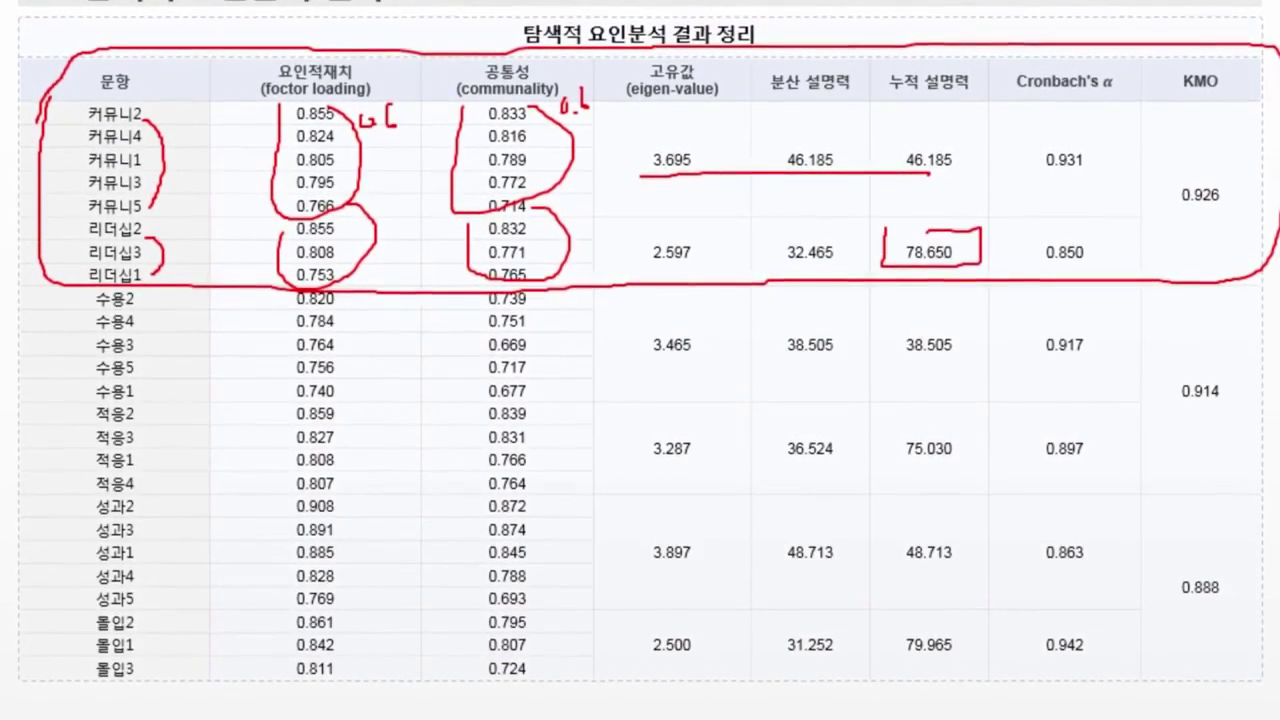
{"action": "mouse_move", "coordinate": [908, 210]}
{"action": "left_mouse_down"}
{"action": "mouse_move", "coordinate": [904, 228]}
{"action": "mouse_move", "coordinate": [968, 205]}
{"action": "left_mouse_up"}
{"action": "left_click", "coordinate": [941, 213]}
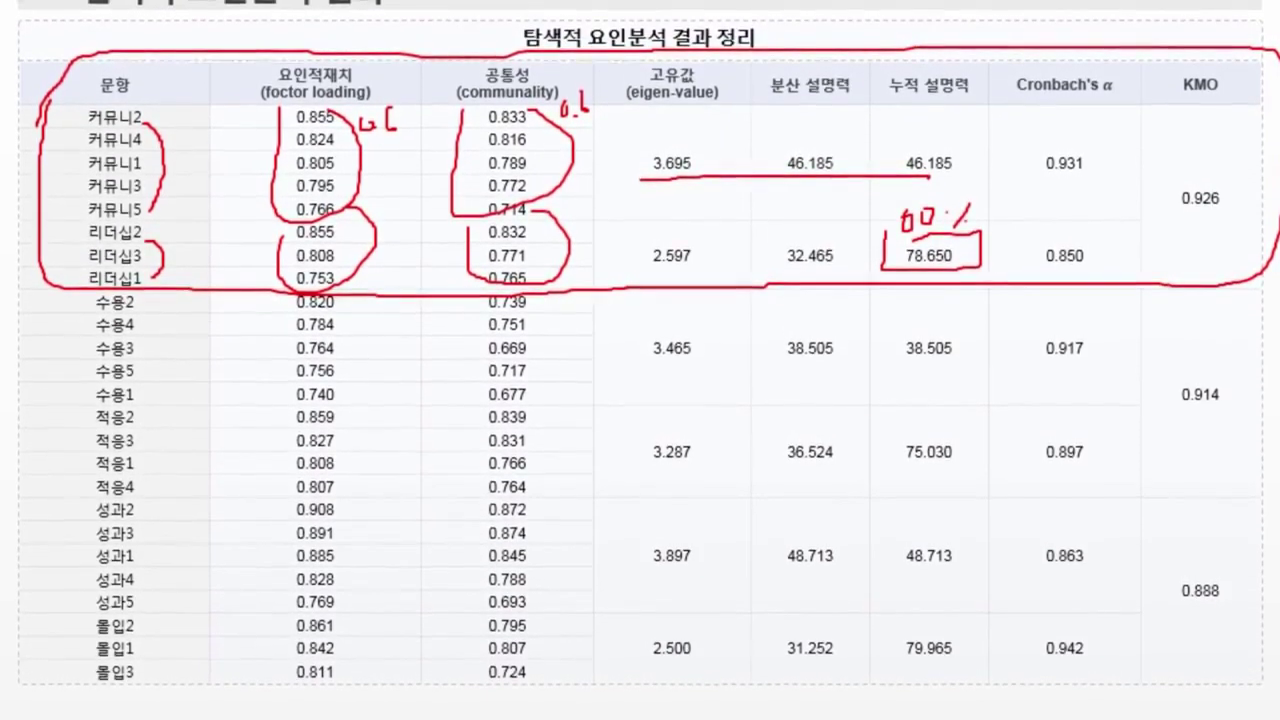
Underline the first block's KMO value, draw an arrow to the Cronbach's α heading, and end the slide show without keeping the ink.
{"action": "left_click_drag", "start_coordinate": [1140, 210], "coordinate": [1227, 216]}
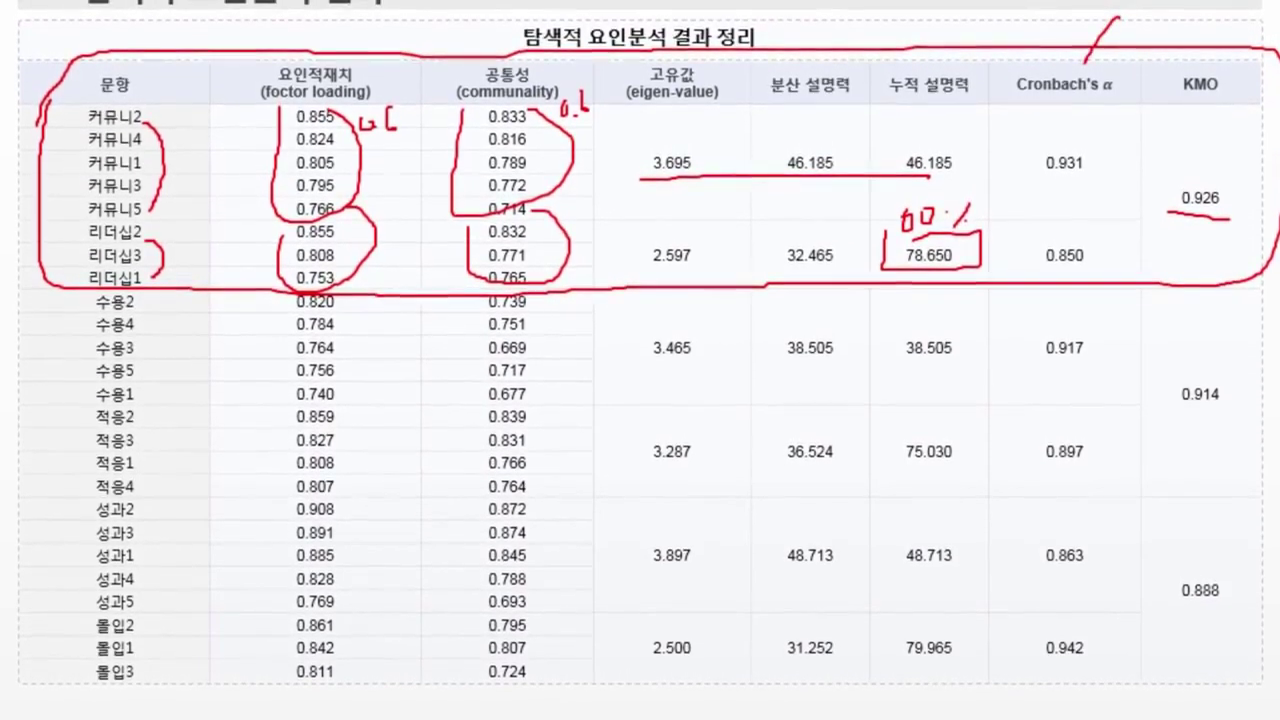
{"action": "left_click_drag", "start_coordinate": [1072, 62], "coordinate": [1118, 15]}
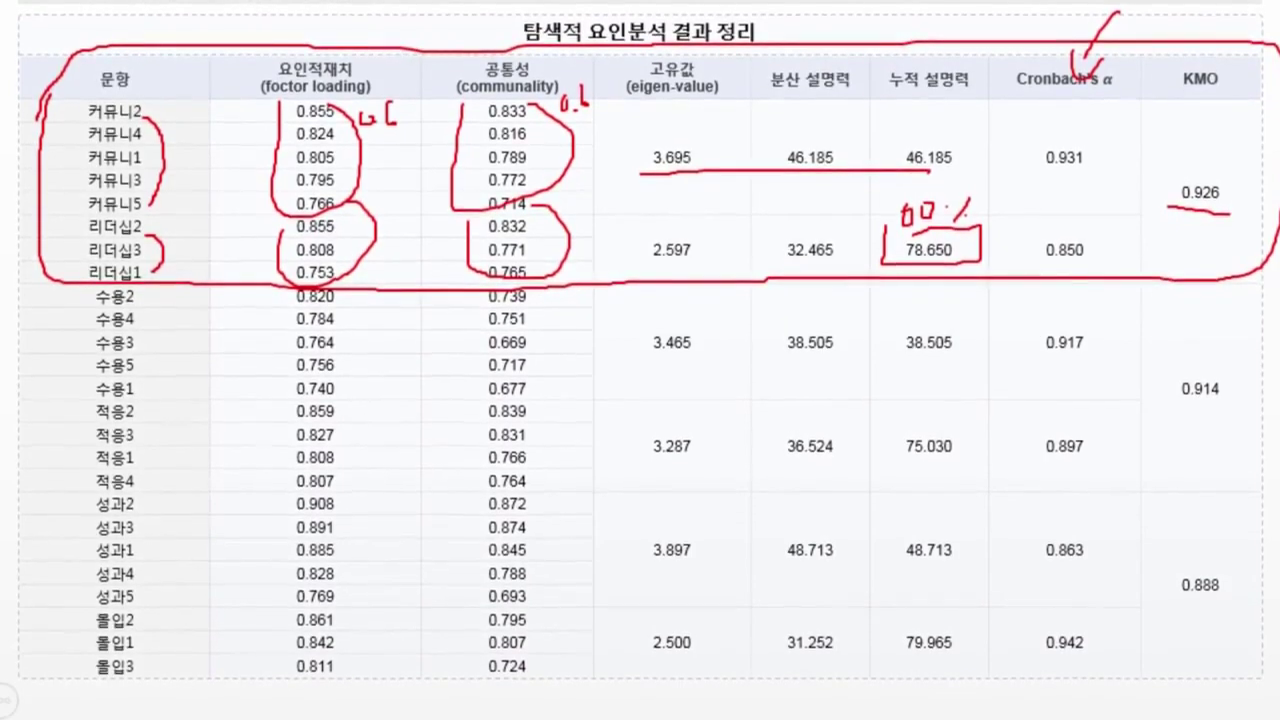
{"action": "key", "text": "Escape"}
{"action": "key", "text": "n"}
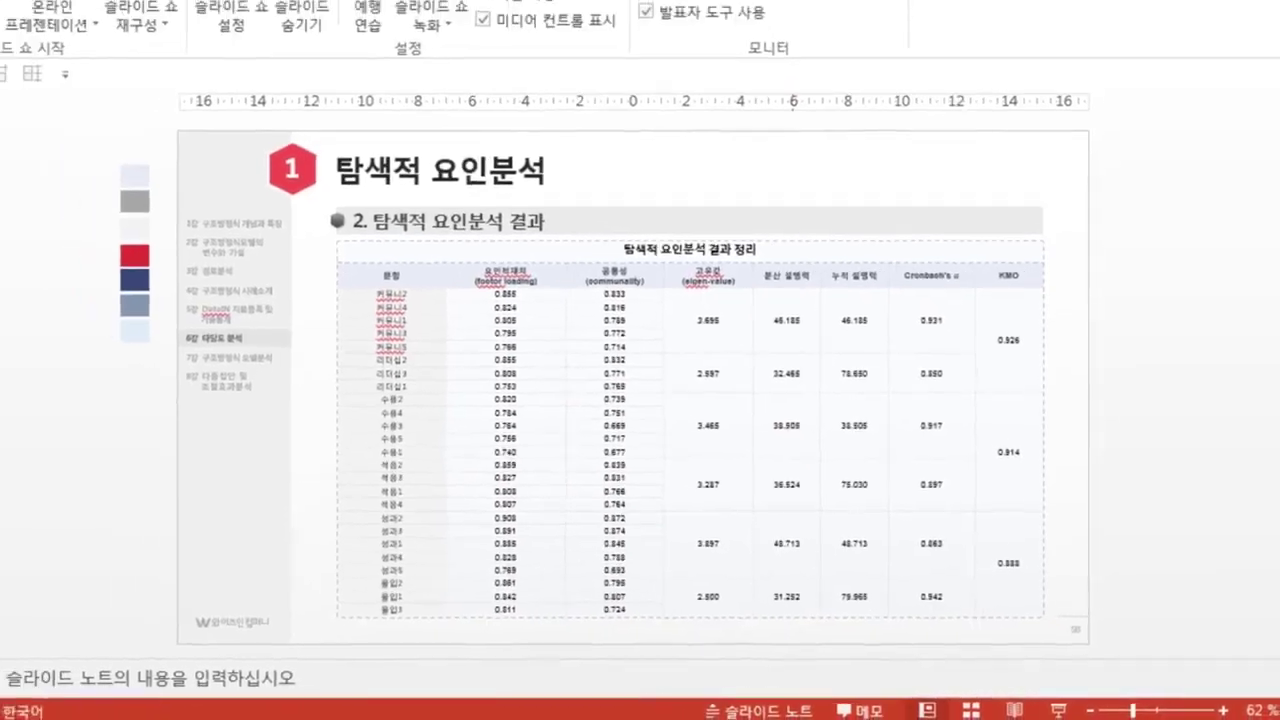
Switch back to the DATA IN page in the browser and open the reliability analysis (신뢰도분석).
{"action": "key", "text": "alt+Tab"}
{"action": "scroll", "coordinate": [700, 420], "scroll_direction": "up", "scroll_amount": 10}
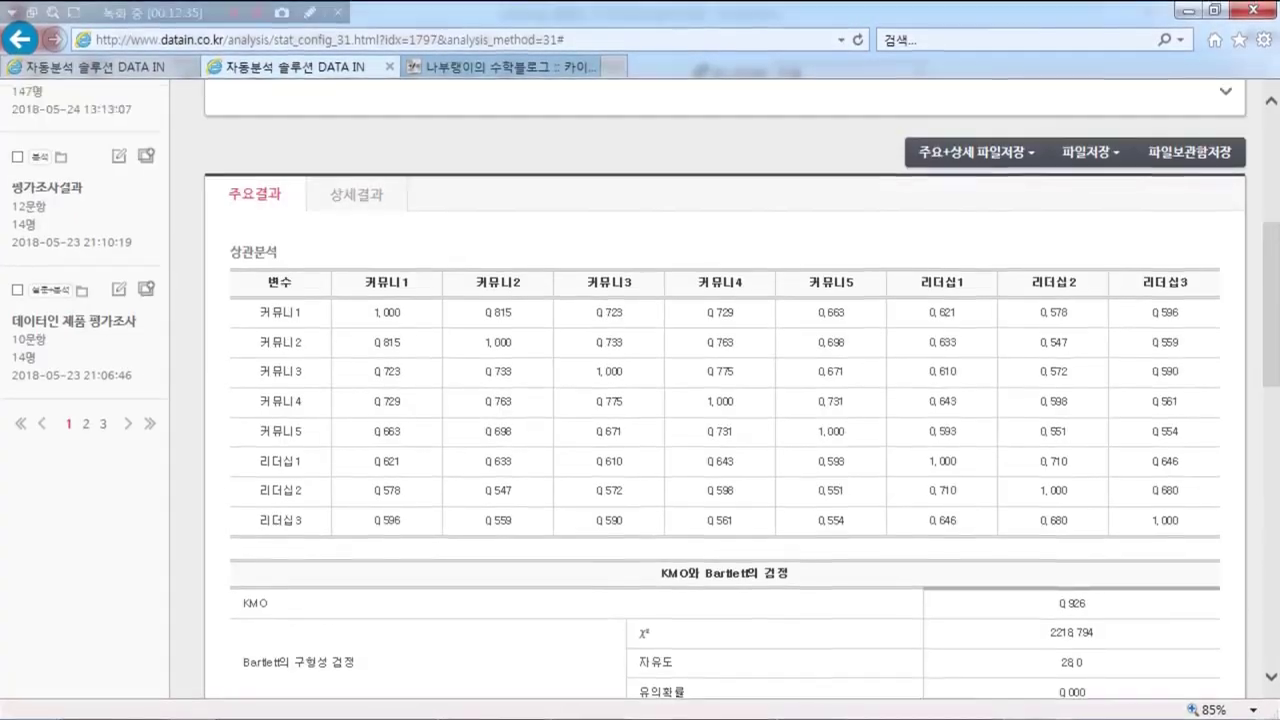
{"action": "scroll", "coordinate": [700, 400], "scroll_direction": "up", "scroll_amount": 4}
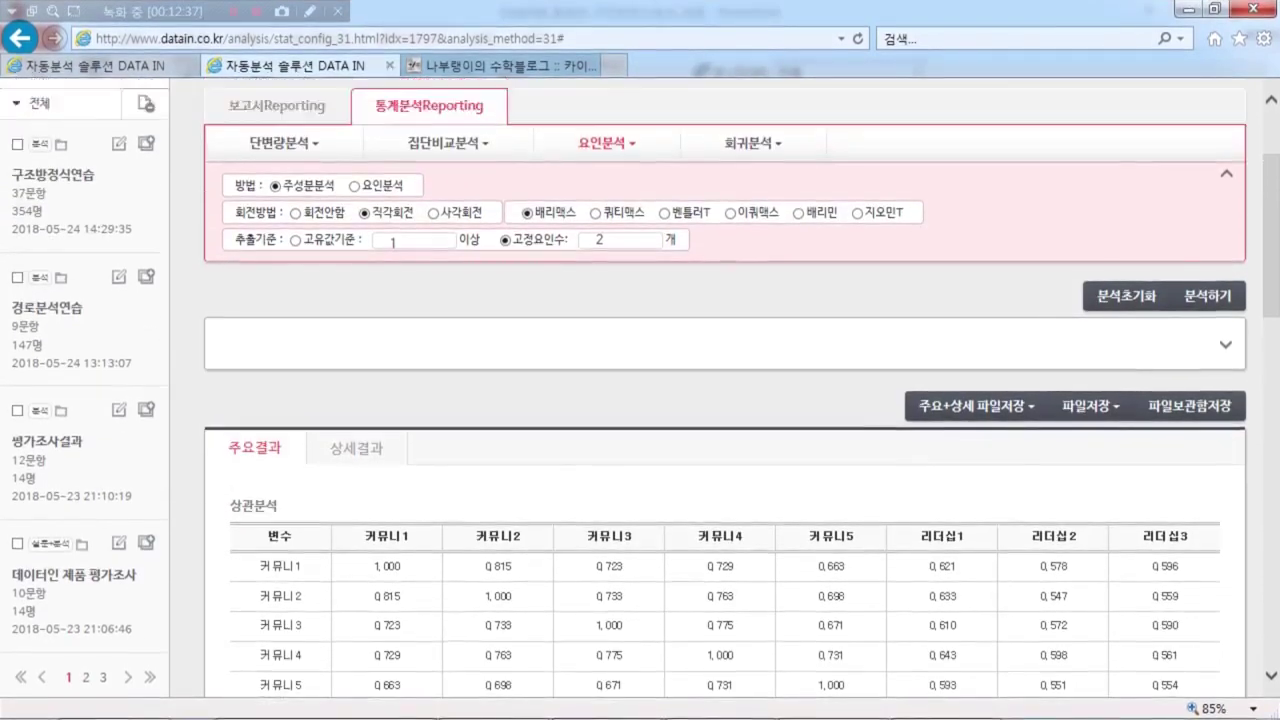
{"action": "left_click", "coordinate": [552, 196]}
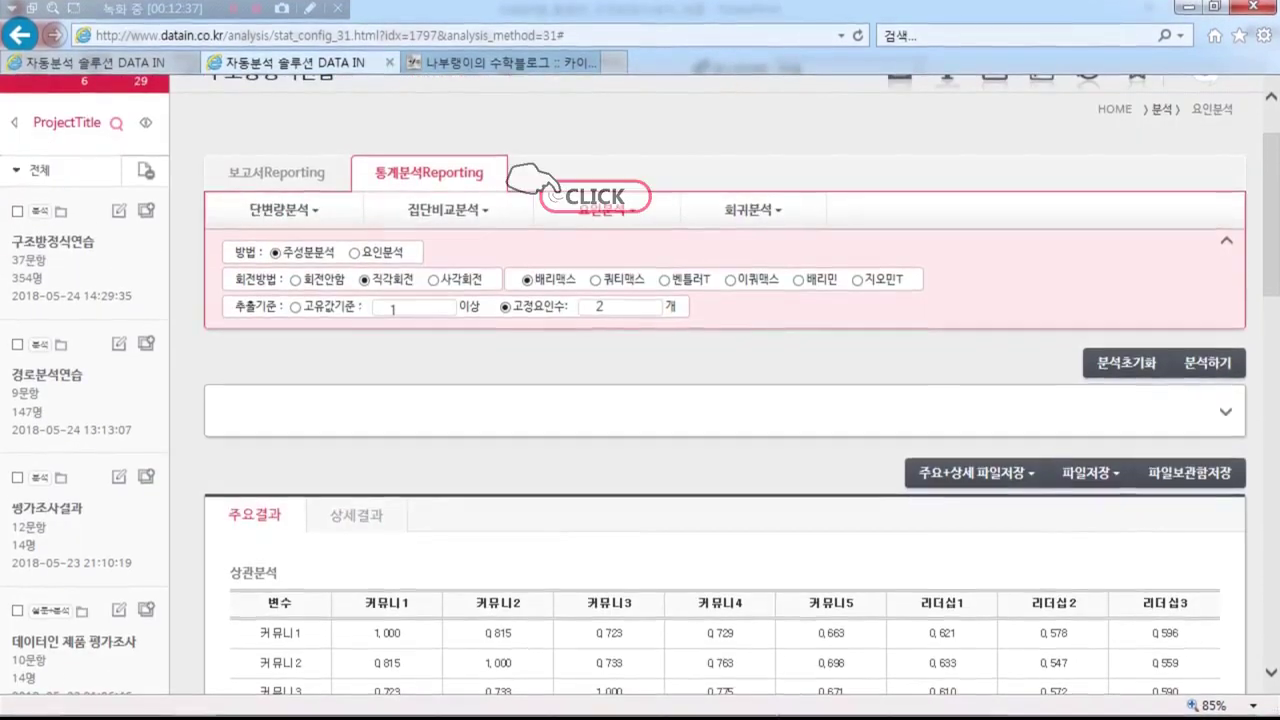
{"action": "left_click", "coordinate": [590, 277]}
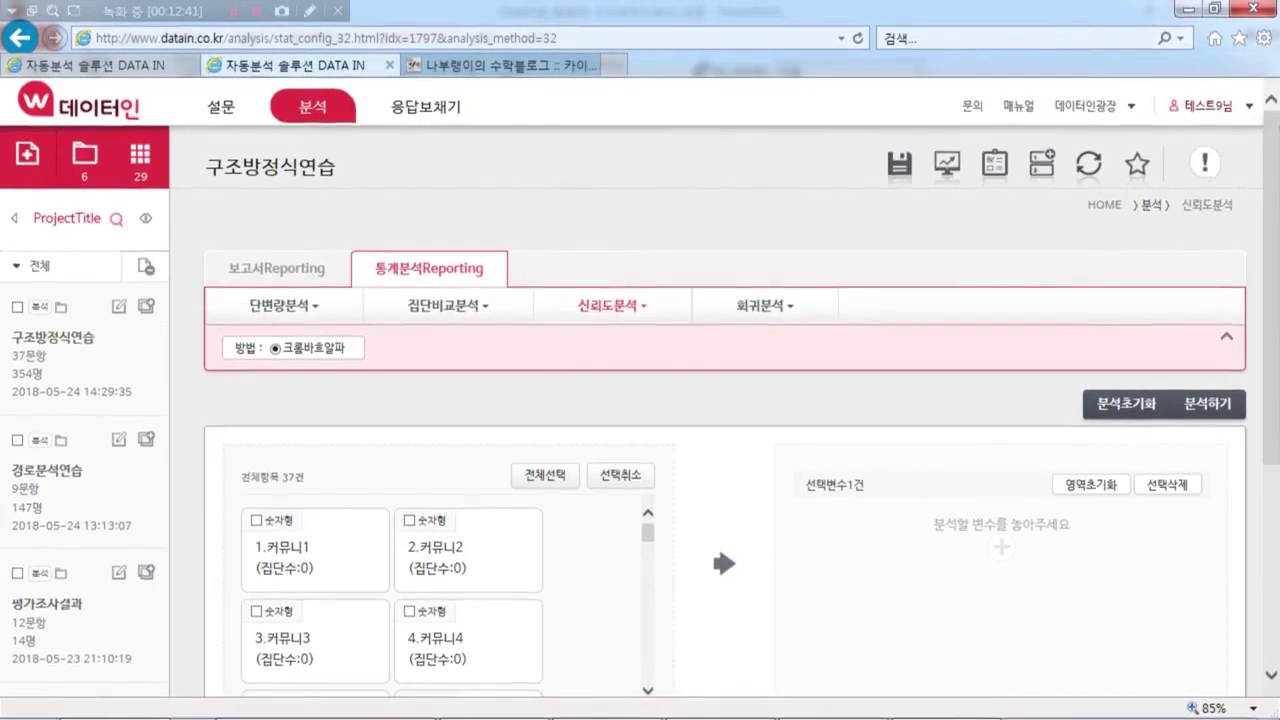
Add 커뮤니1 through 커뮤니5 to the selected variables and run the 크롬바흐알파 reliability analysis.
{"action": "scroll", "coordinate": [725, 400], "scroll_direction": "down", "scroll_amount": 3}
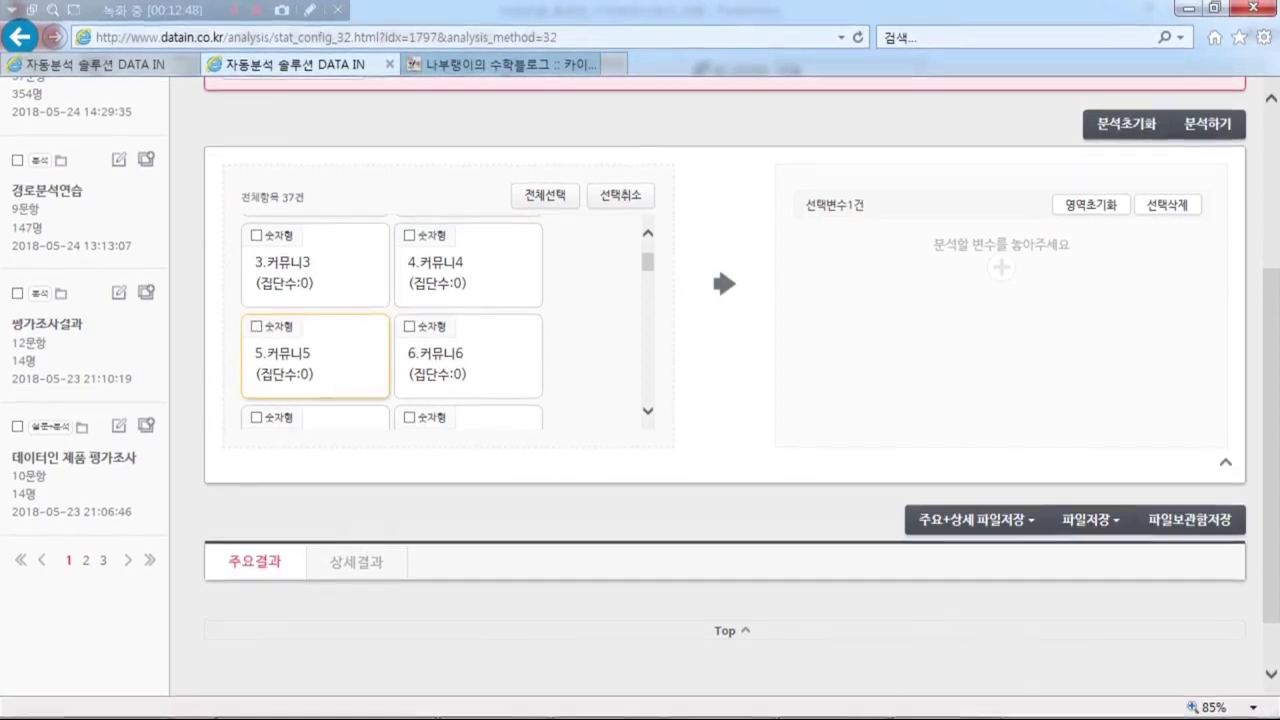
{"action": "scroll", "coordinate": [725, 400], "scroll_direction": "up", "scroll_amount": 1}
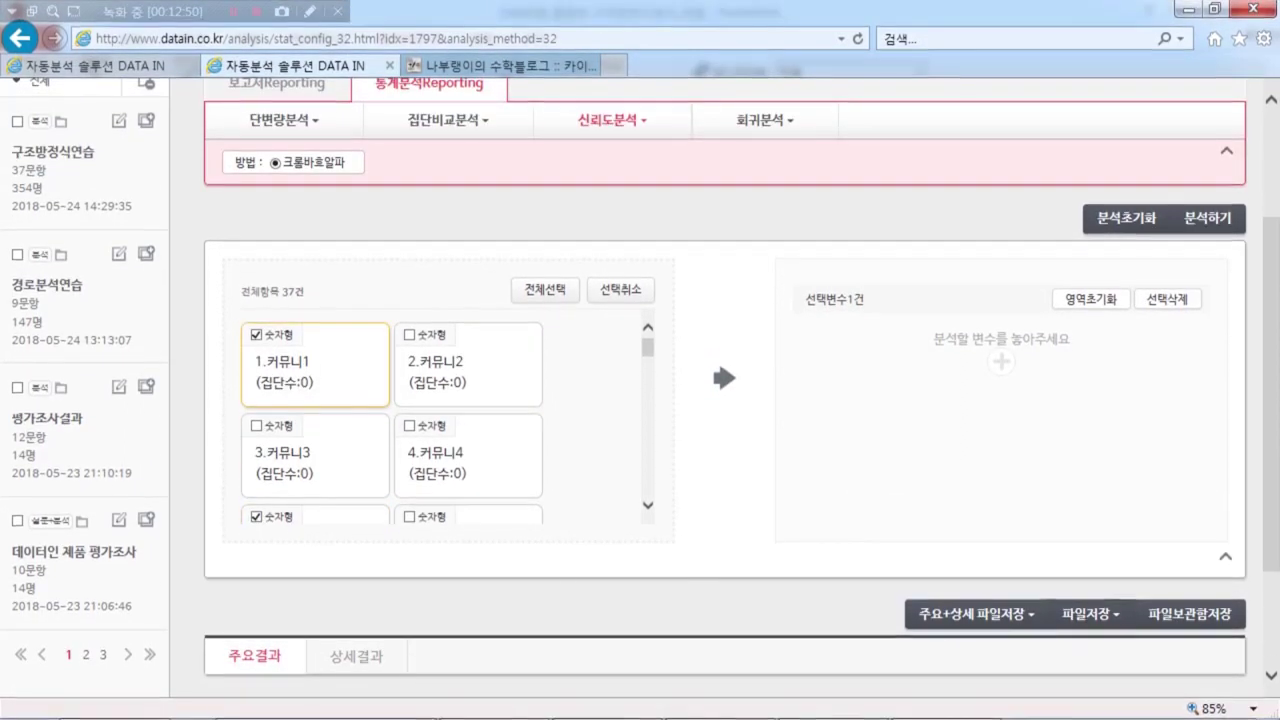
{"action": "left_click", "coordinate": [315, 360], "text": "shift"}
{"action": "left_click", "coordinate": [724, 375]}
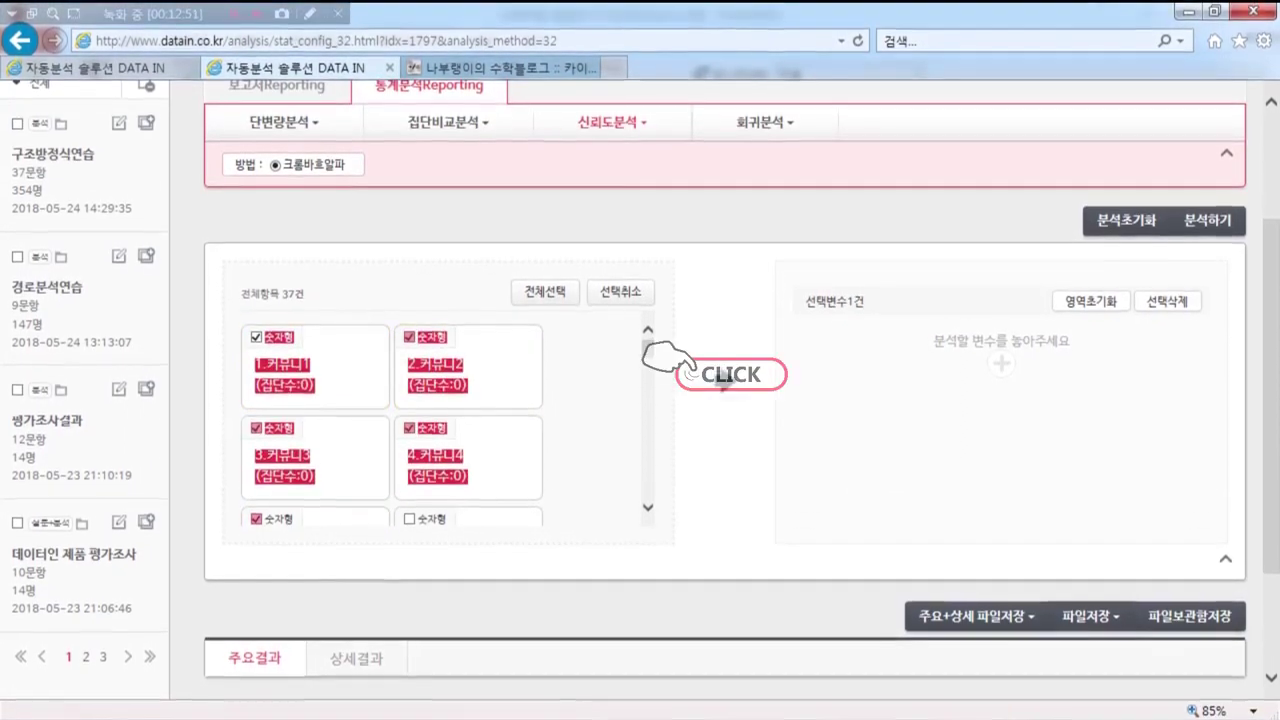
{"action": "left_click", "coordinate": [1207, 217]}
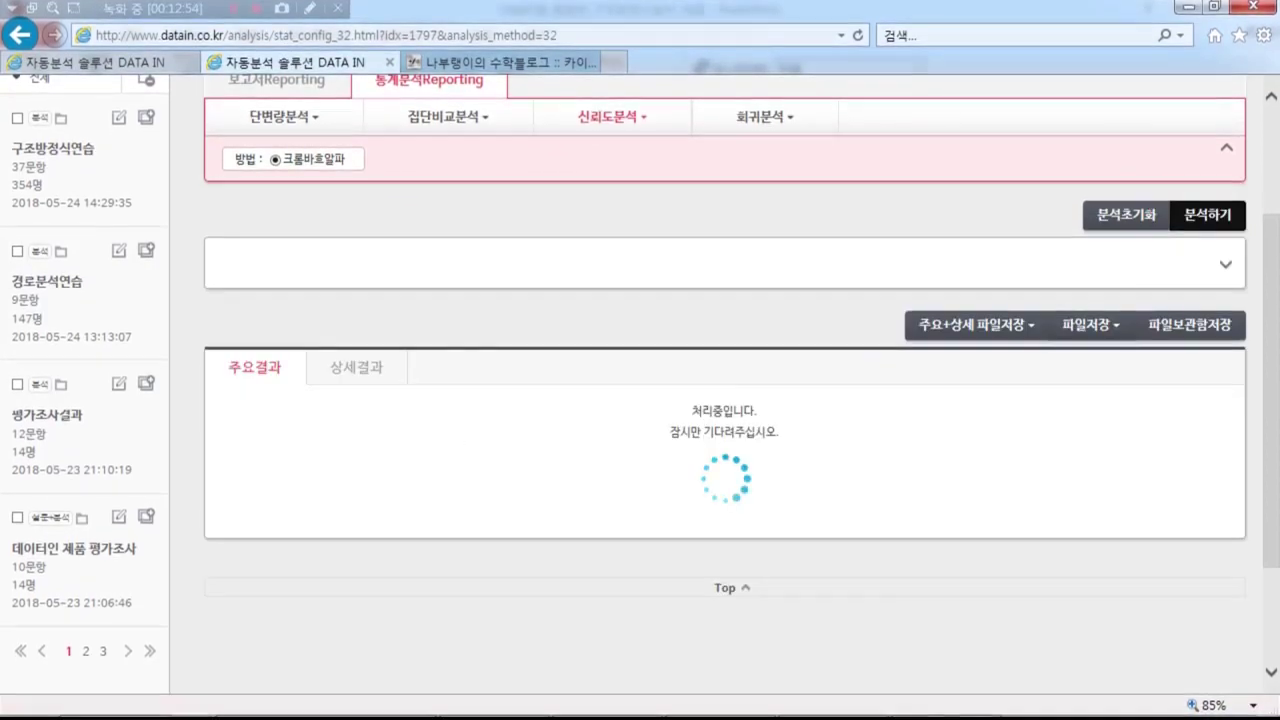
{"action": "scroll", "coordinate": [725, 450], "scroll_direction": "down", "scroll_amount": 2}
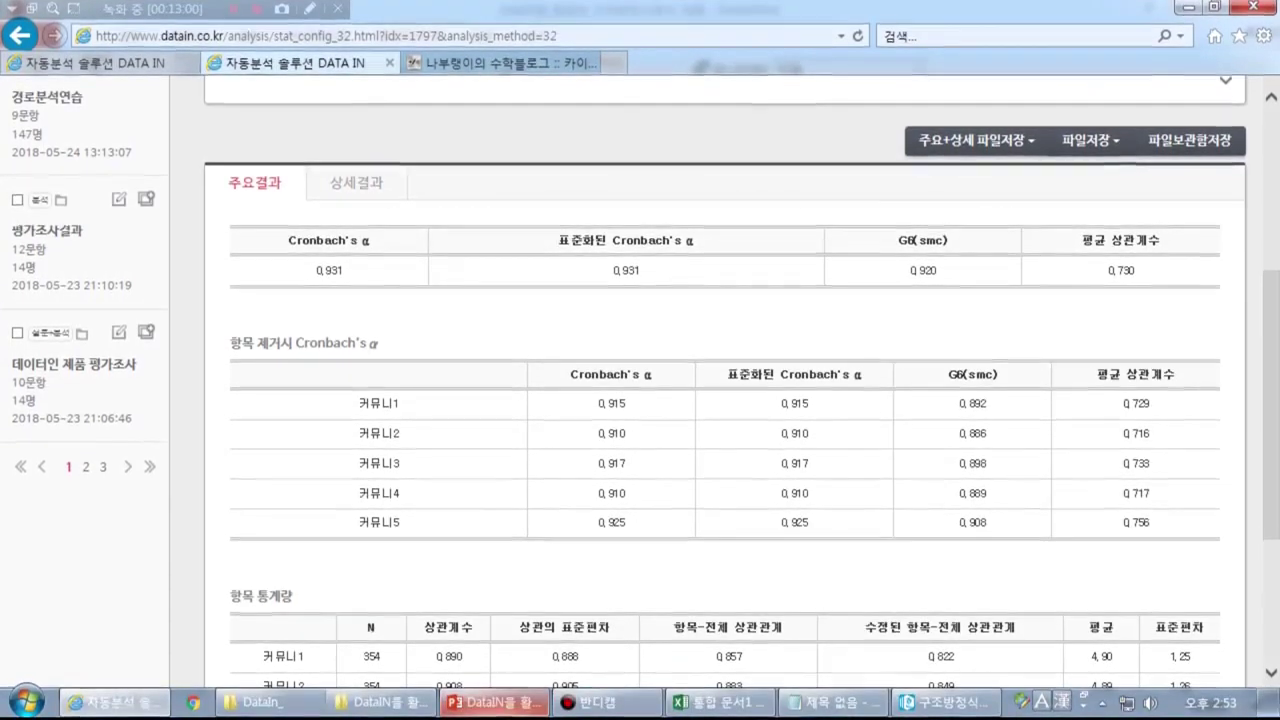
Switch to PowerPoint, briefly present slide 58 with the factor analysis summary, and return to the 커뮤니 reliability results in the browser.
{"action": "key", "text": "alt+Tab"}
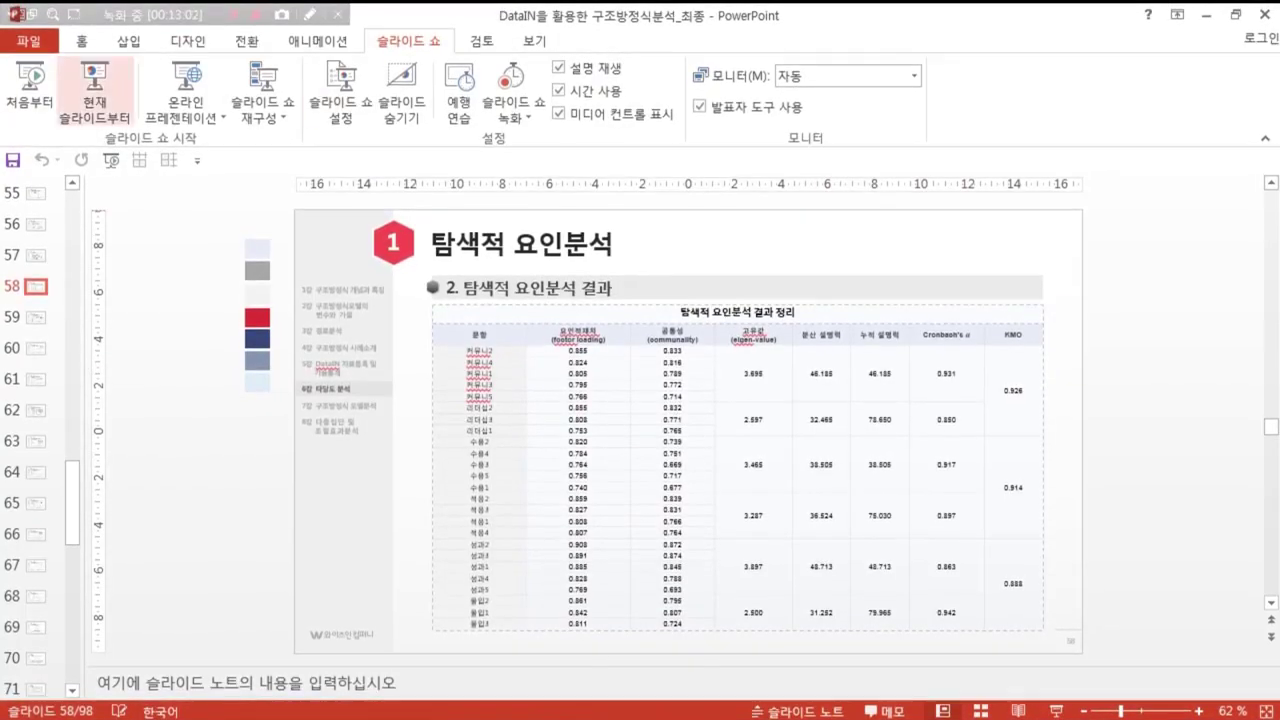
{"action": "left_click", "coordinate": [95, 90]}
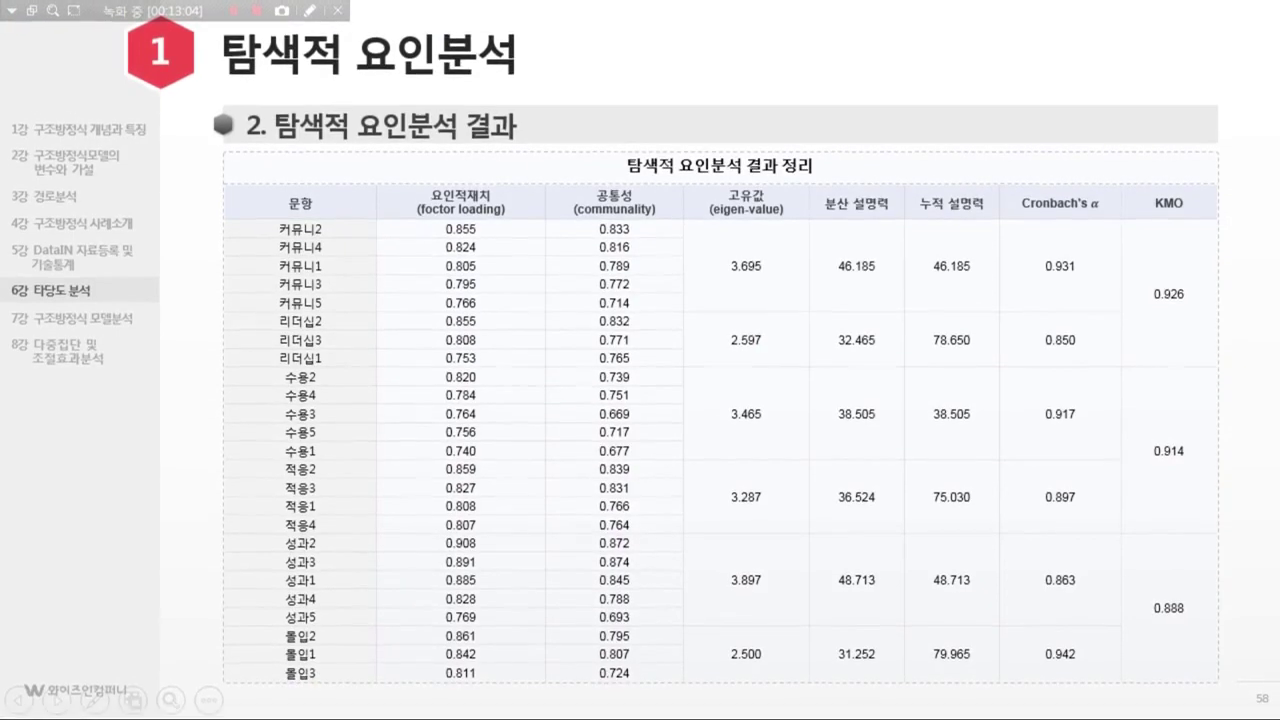
{"action": "key", "text": "Escape"}
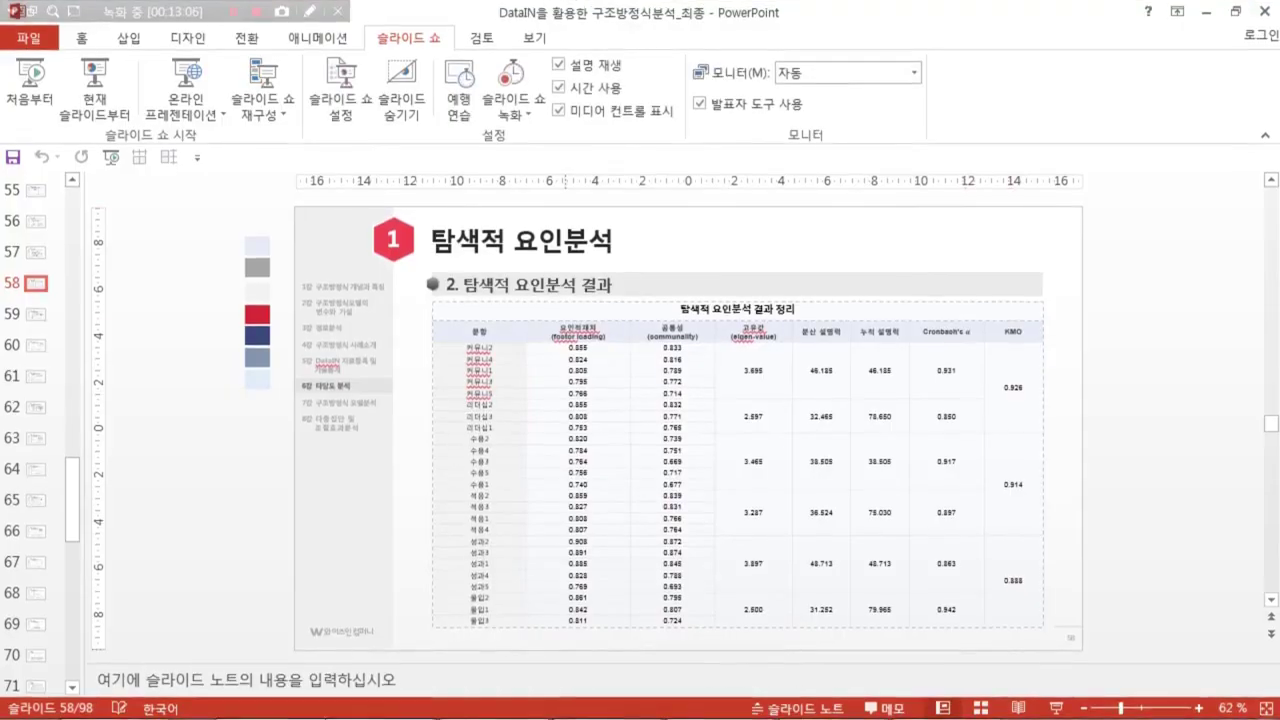
{"action": "key", "text": "alt+Tab"}
{"action": "scroll", "coordinate": [725, 400], "scroll_direction": "down", "scroll_amount": 1}
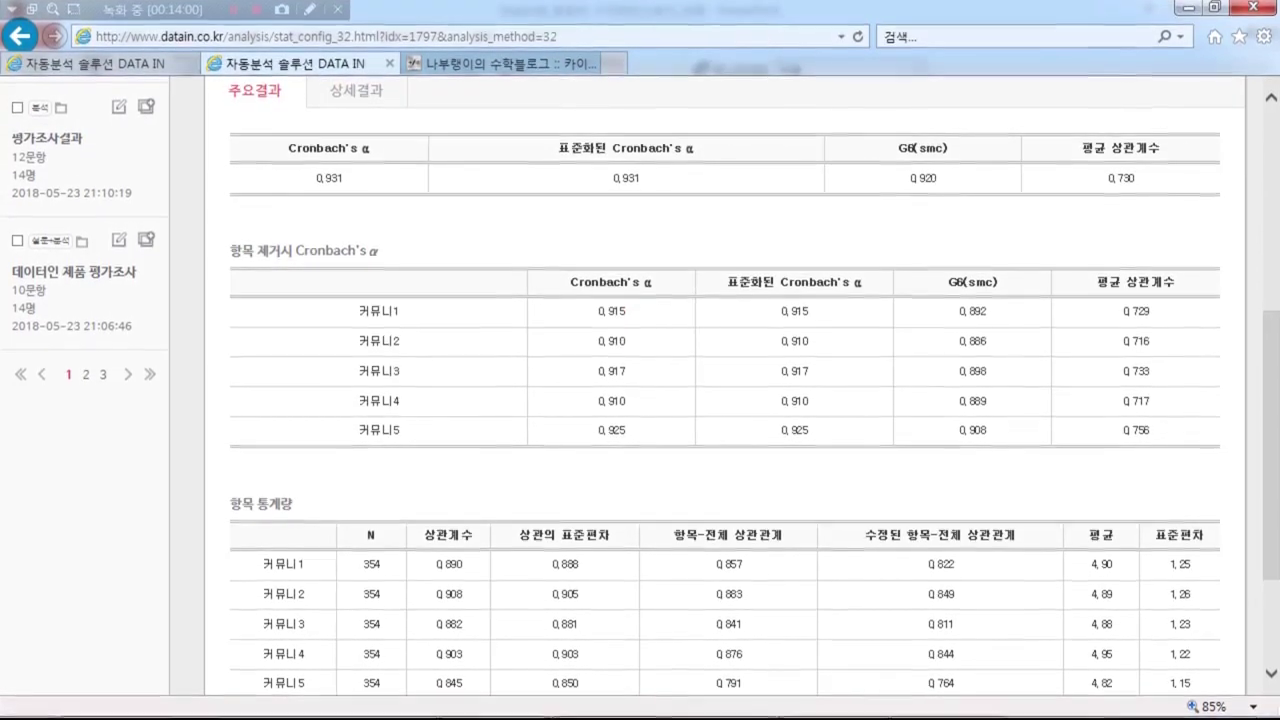
Expand the variable selection area and clear all the 커뮤니 items from the selected variables.
{"action": "scroll", "coordinate": [700, 400], "scroll_direction": "up", "scroll_amount": 2}
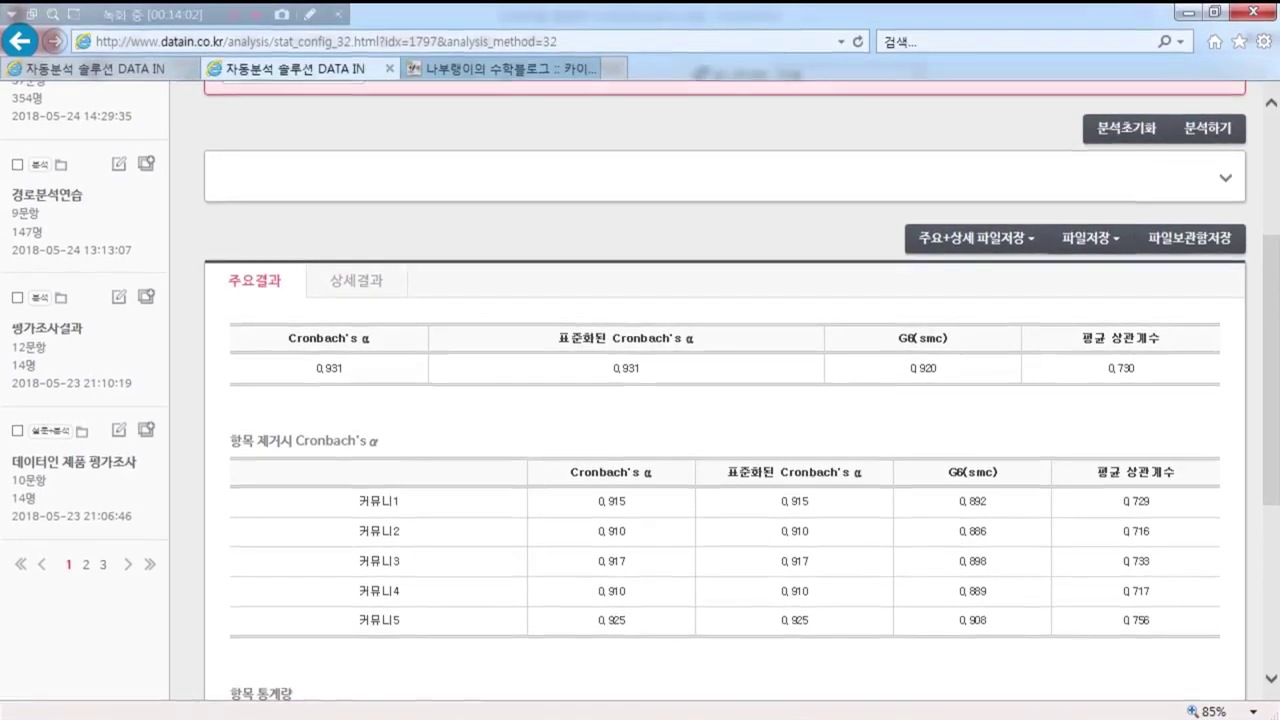
{"action": "left_click", "coordinate": [1225, 178]}
{"action": "scroll", "coordinate": [700, 400], "scroll_direction": "down", "scroll_amount": 2}
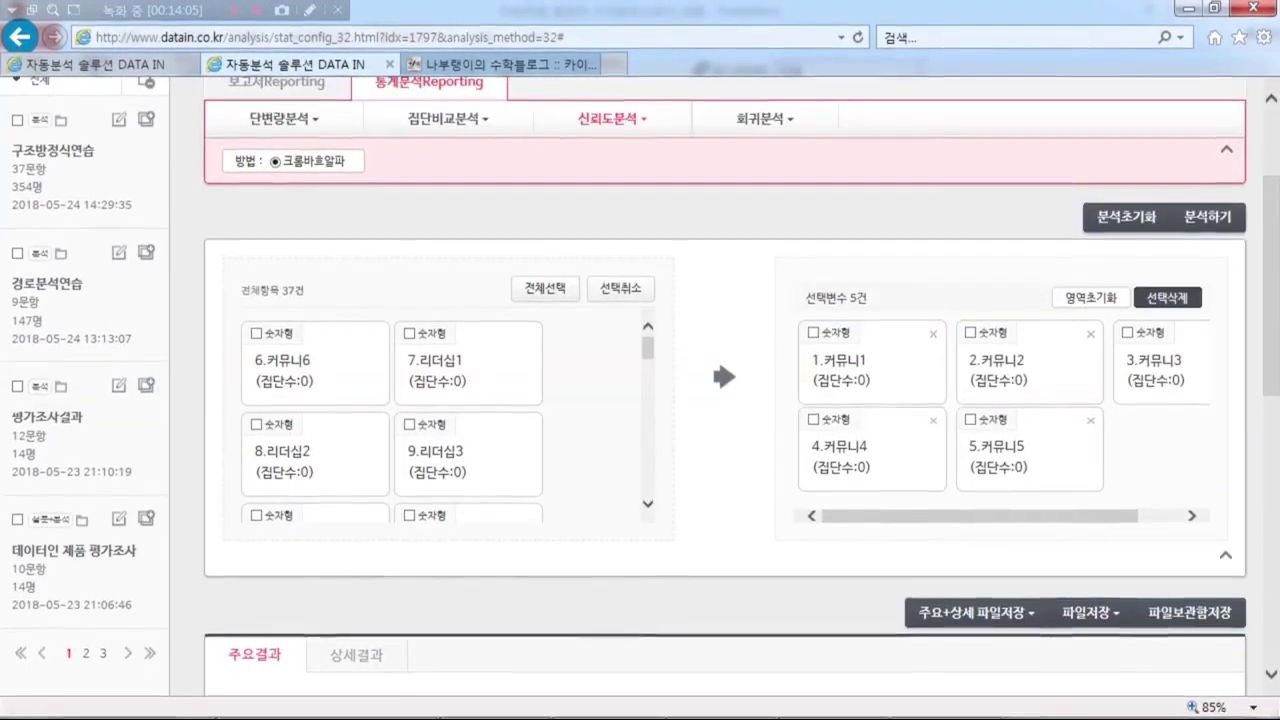
{"action": "left_click", "coordinate": [1090, 298]}
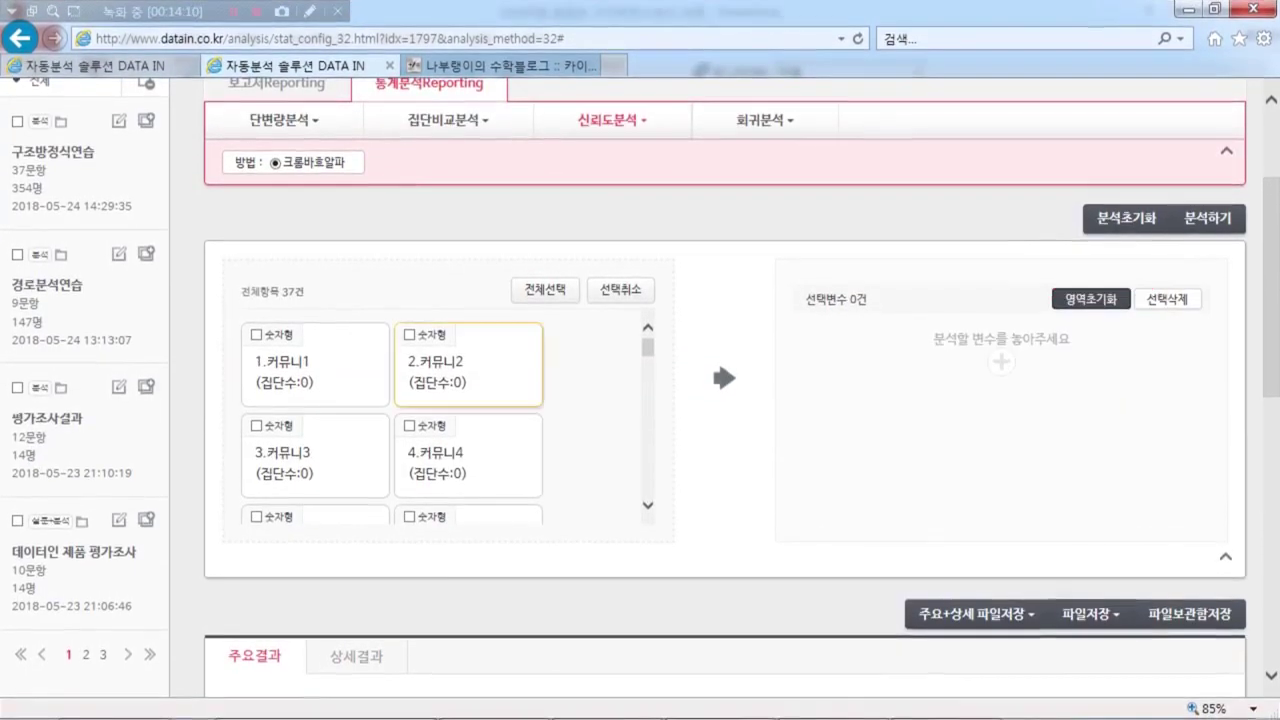
Add 리더십1, 리더십2 and 리더십3 to the selected variables and run the 크롬바흐알파 reliability analysis.
{"action": "scroll", "coordinate": [445, 420], "scroll_direction": "down", "scroll_amount": 2}
{"action": "left_click", "coordinate": [315, 440]}
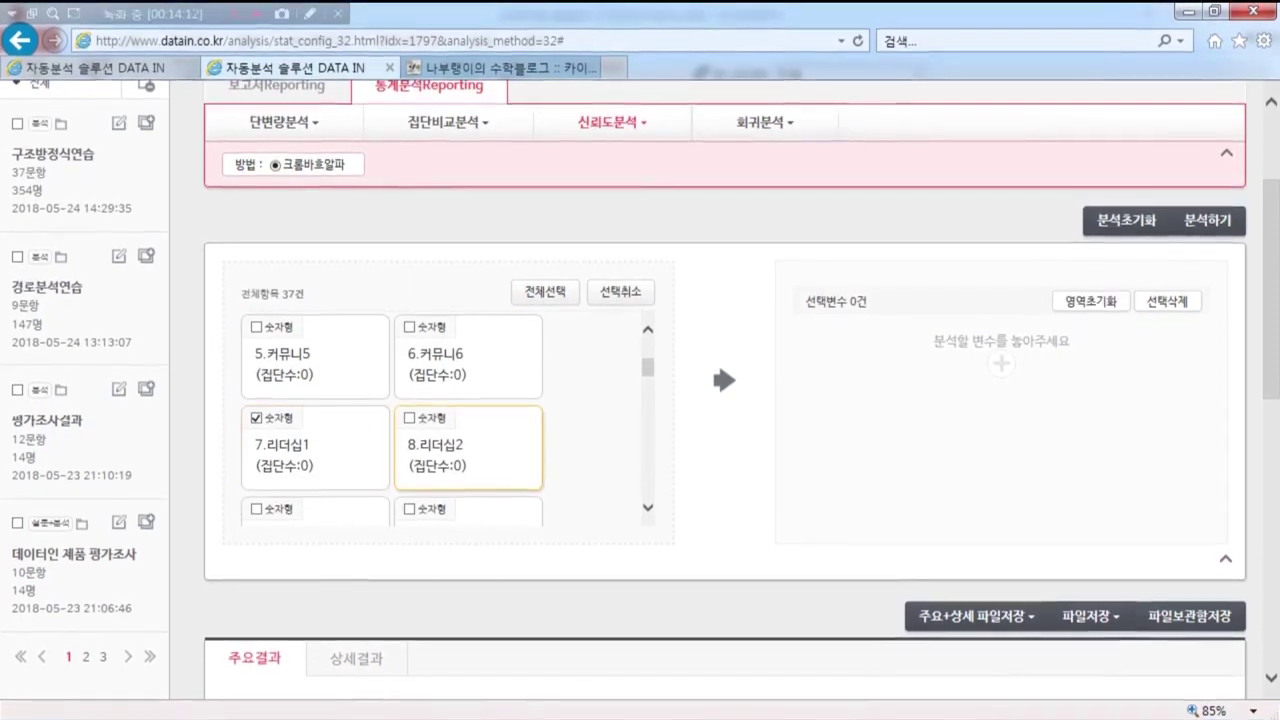
{"action": "left_click", "coordinate": [468, 445]}
{"action": "scroll", "coordinate": [445, 420], "scroll_direction": "down", "scroll_amount": 1}
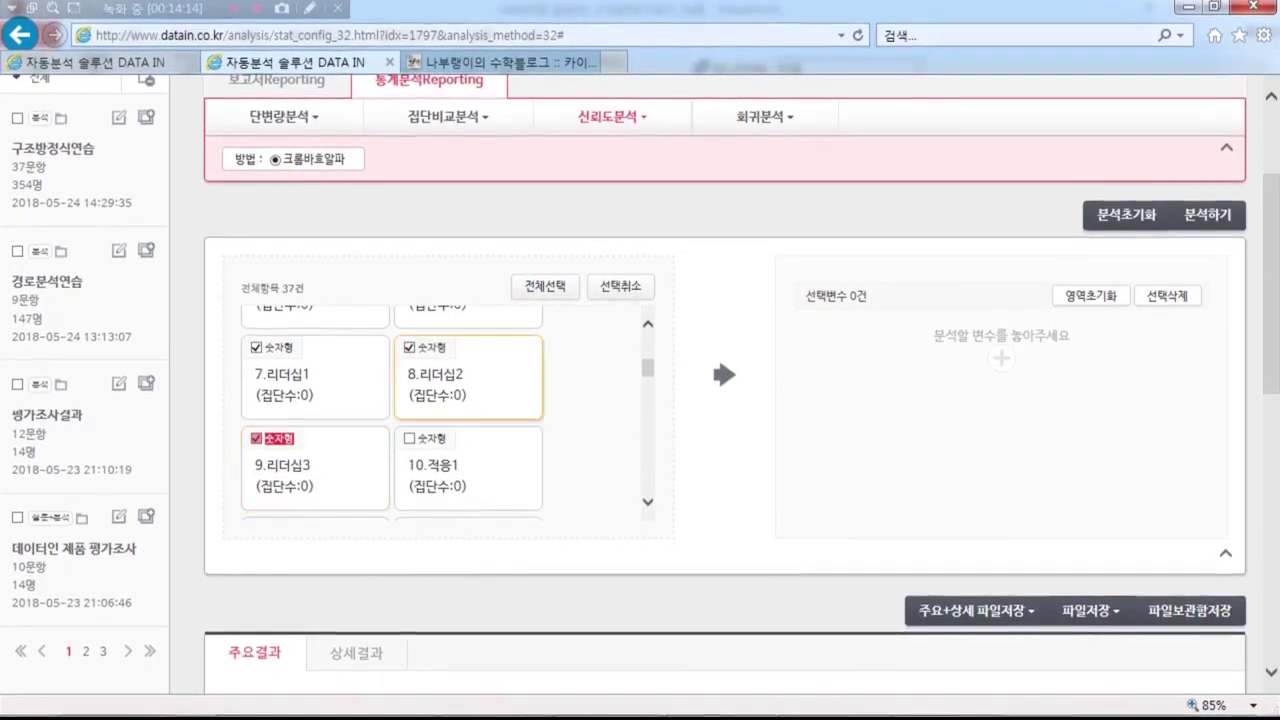
{"action": "left_click", "coordinate": [724, 377]}
{"action": "left_click", "coordinate": [1200, 220]}
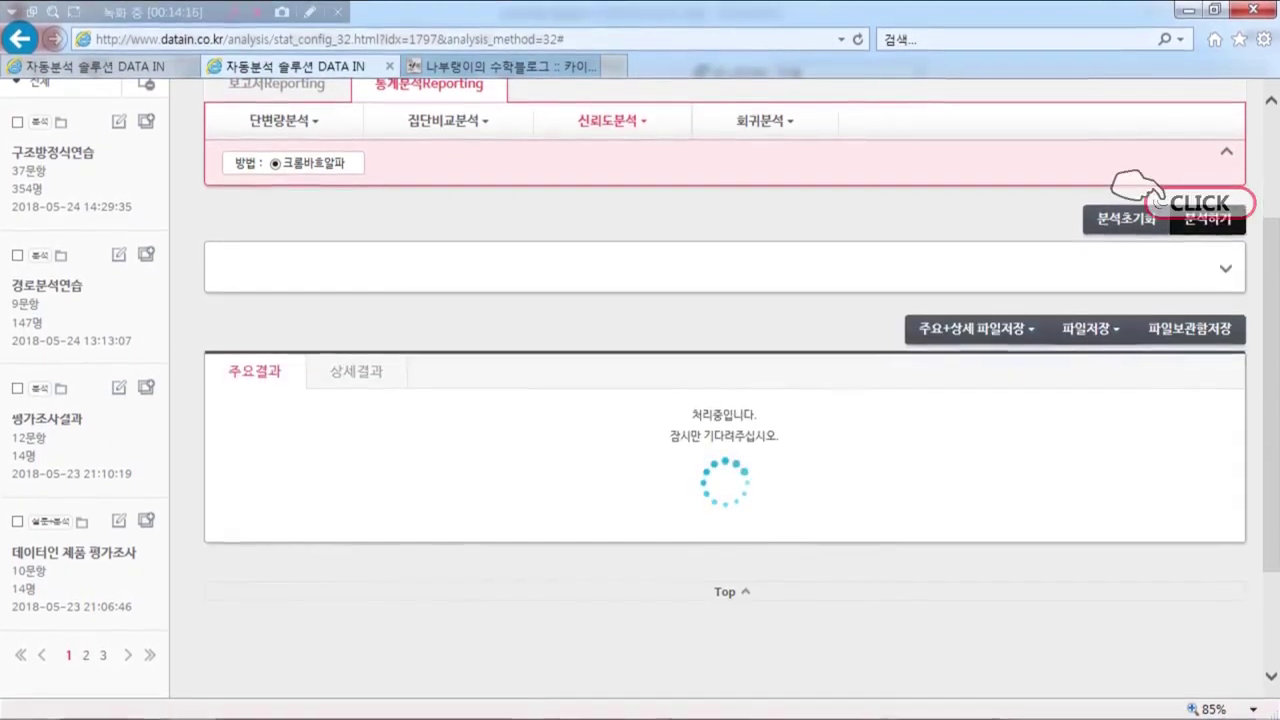
{"action": "scroll", "coordinate": [1157, 200], "scroll_direction": "down", "scroll_amount": 2}
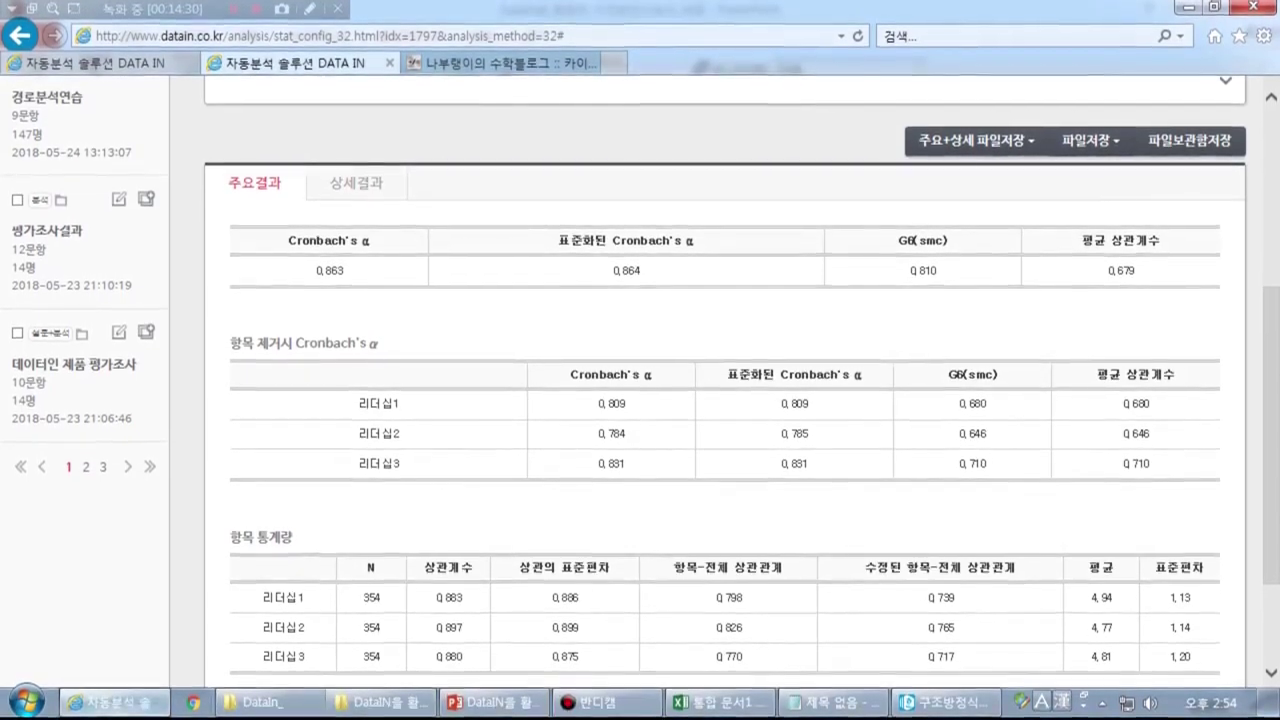
Switch to the PowerPoint slide that summarises the exploratory factor analysis results.
{"action": "left_click", "coordinate": [393, 608]}
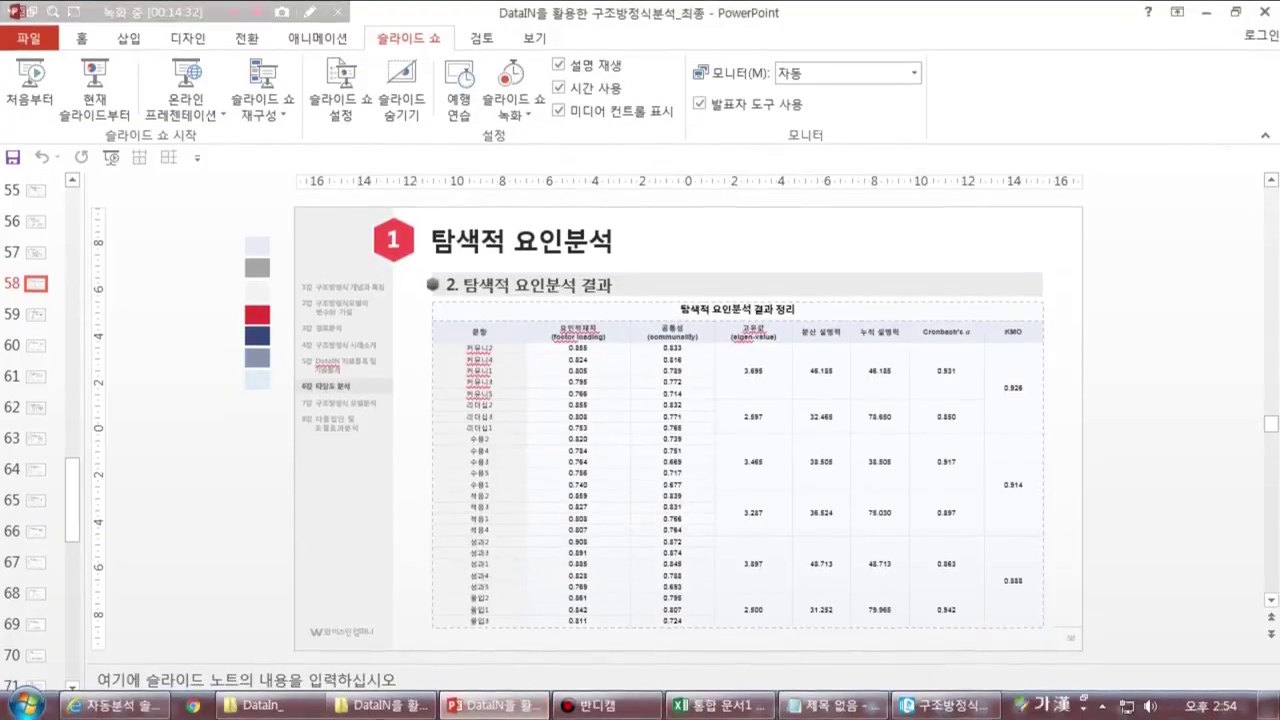